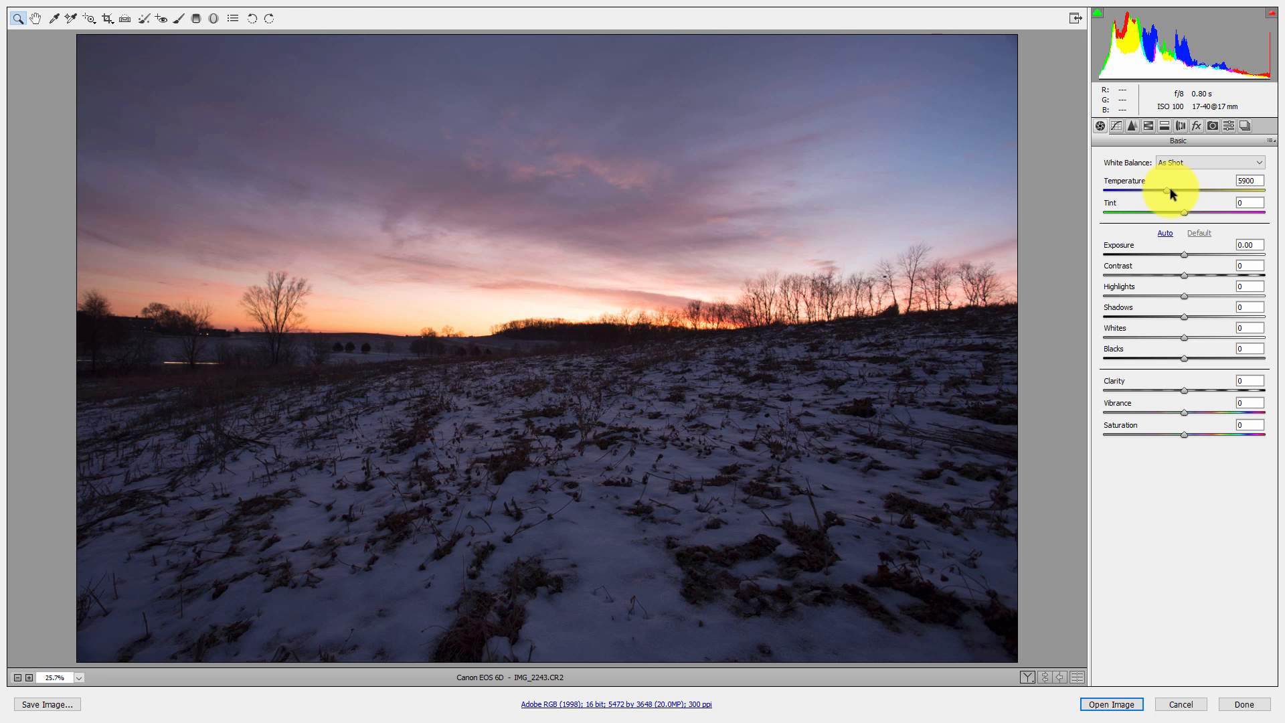
Warm the white balance to a temperature of 9300 with a tint of -5
left_click_drag(1169, 190, 1215, 191)
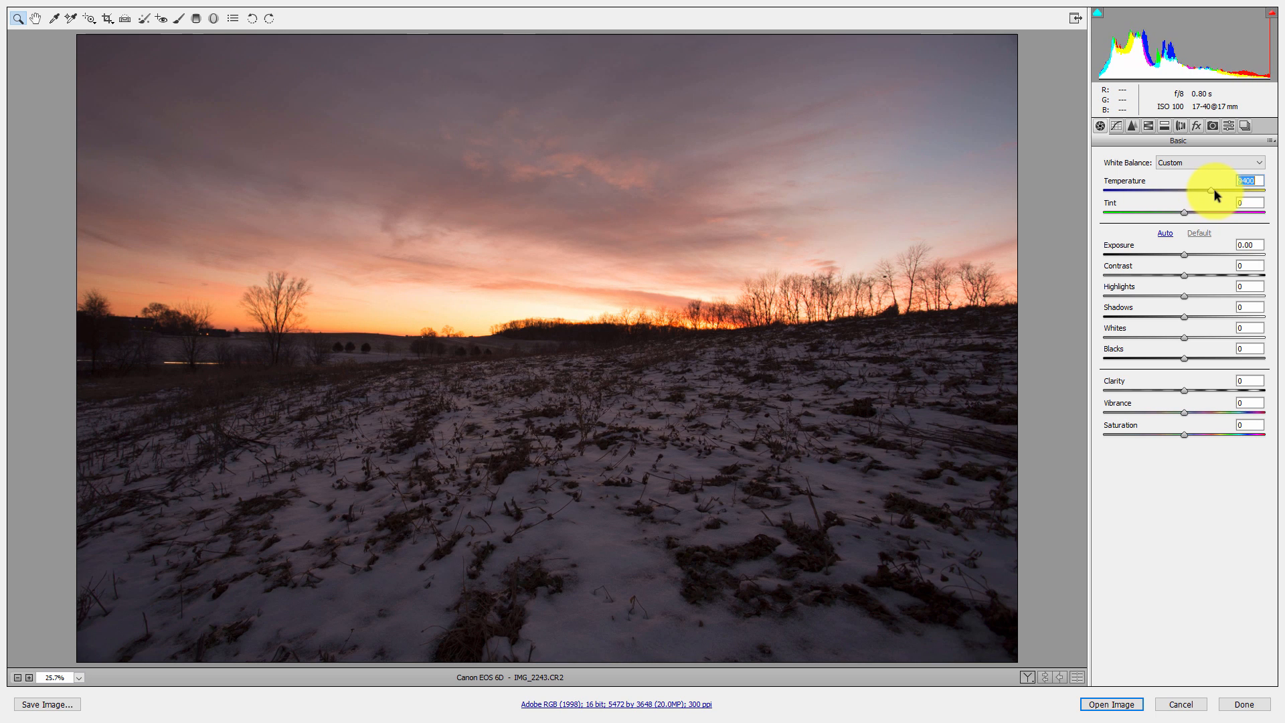
mouse_move(1212, 191)
left_mouse_down()
mouse_move(1161, 193)
mouse_move(1211, 188)
left_mouse_up()
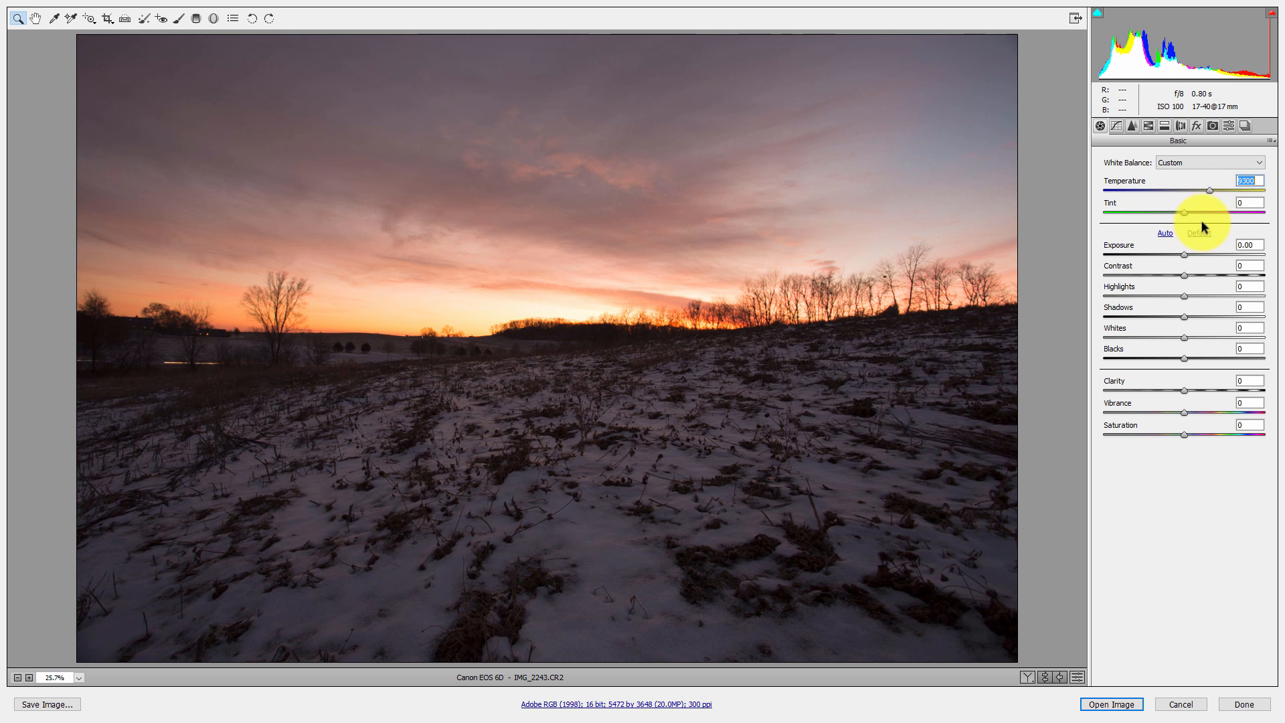
left_click_drag(1184, 214, 1178, 212)
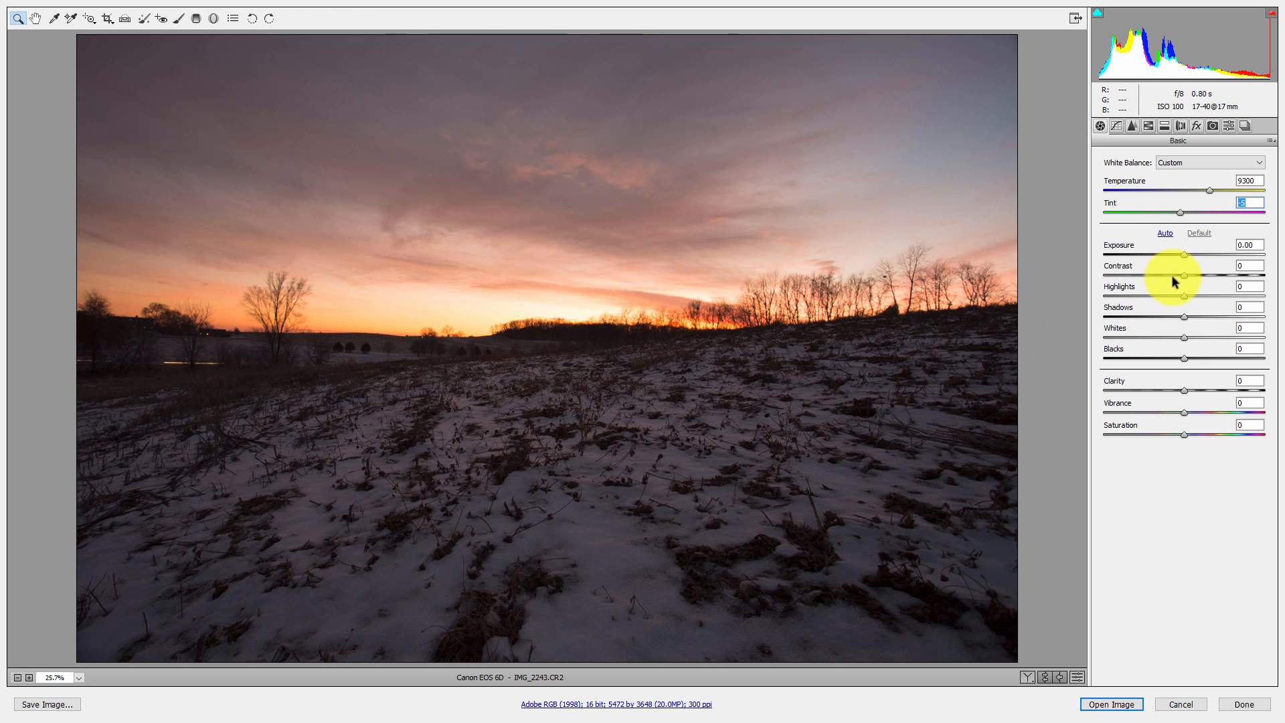
Raise the overall exposure to +0.60 and reset the contrast to 0
left_click_drag(1183, 254, 1193, 255)
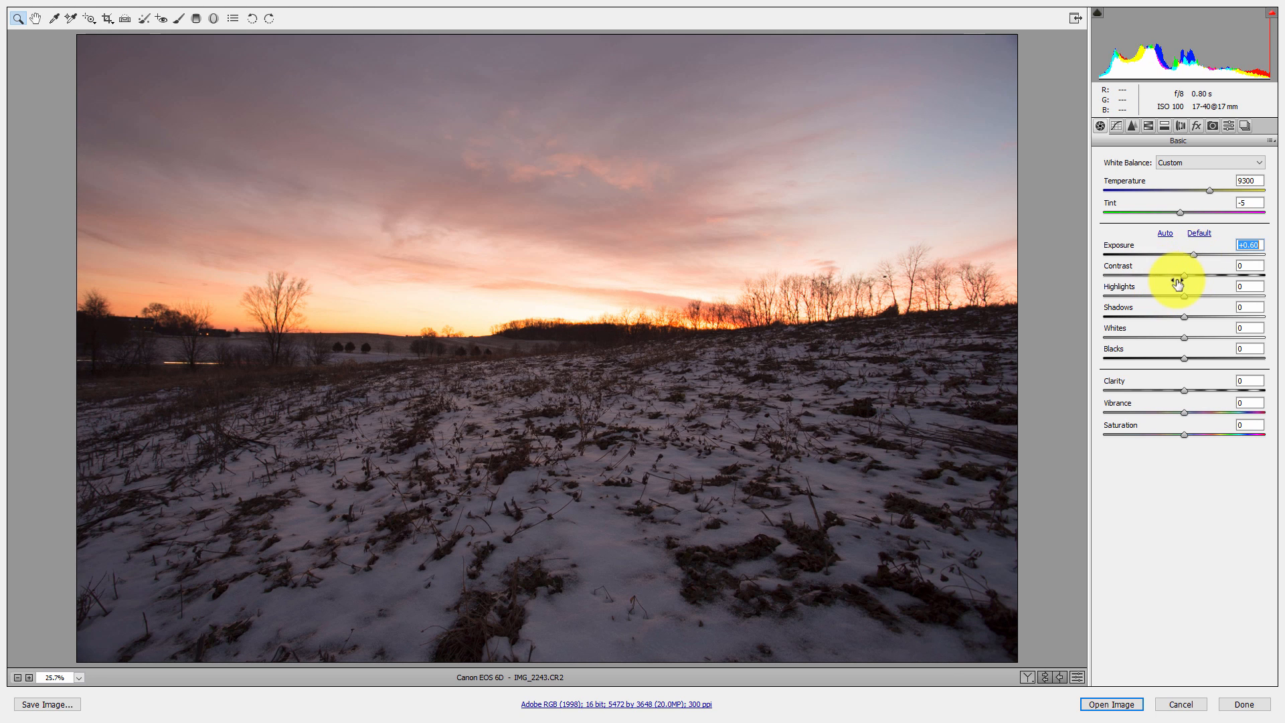
mouse_move(1181, 275)
left_mouse_down()
mouse_move(1222, 273)
mouse_move(1186, 282)
left_mouse_up()
double_click(1185, 278)
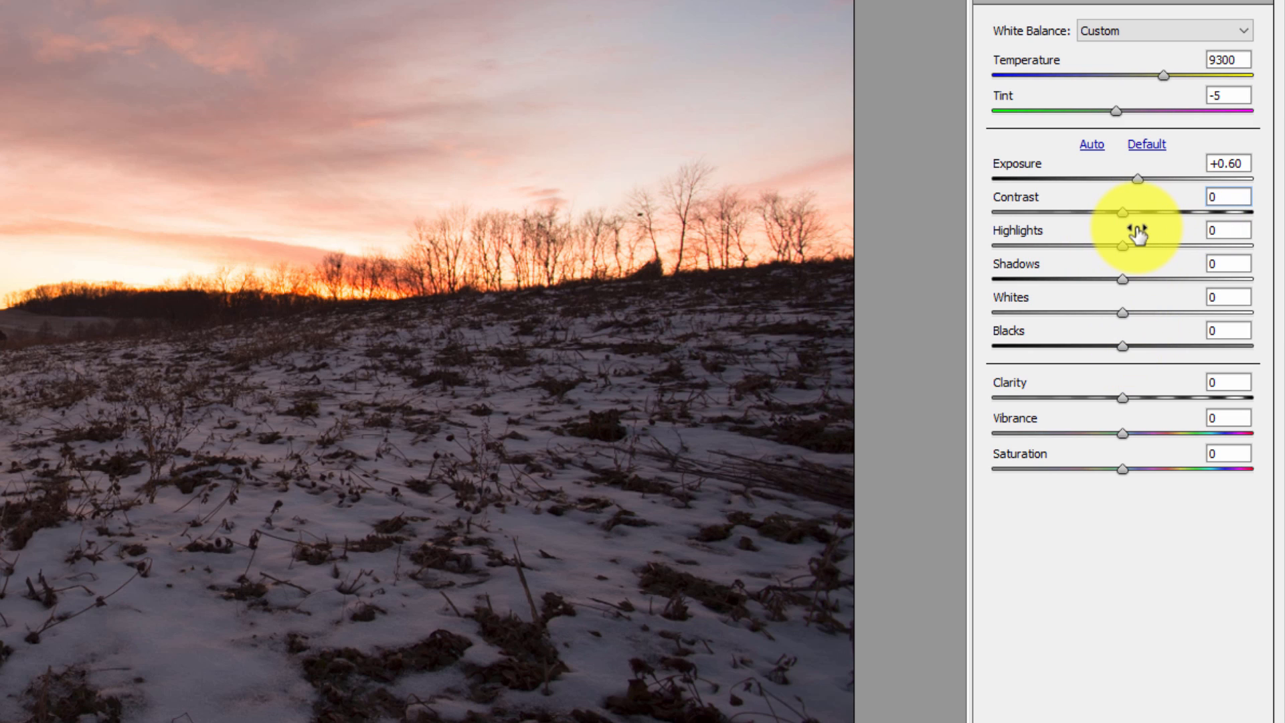
Flatten the tonal range with highlights at -78, shadows at +100, whites at -100 and blacks at +100
left_click_drag(1121, 244, 1020, 242)
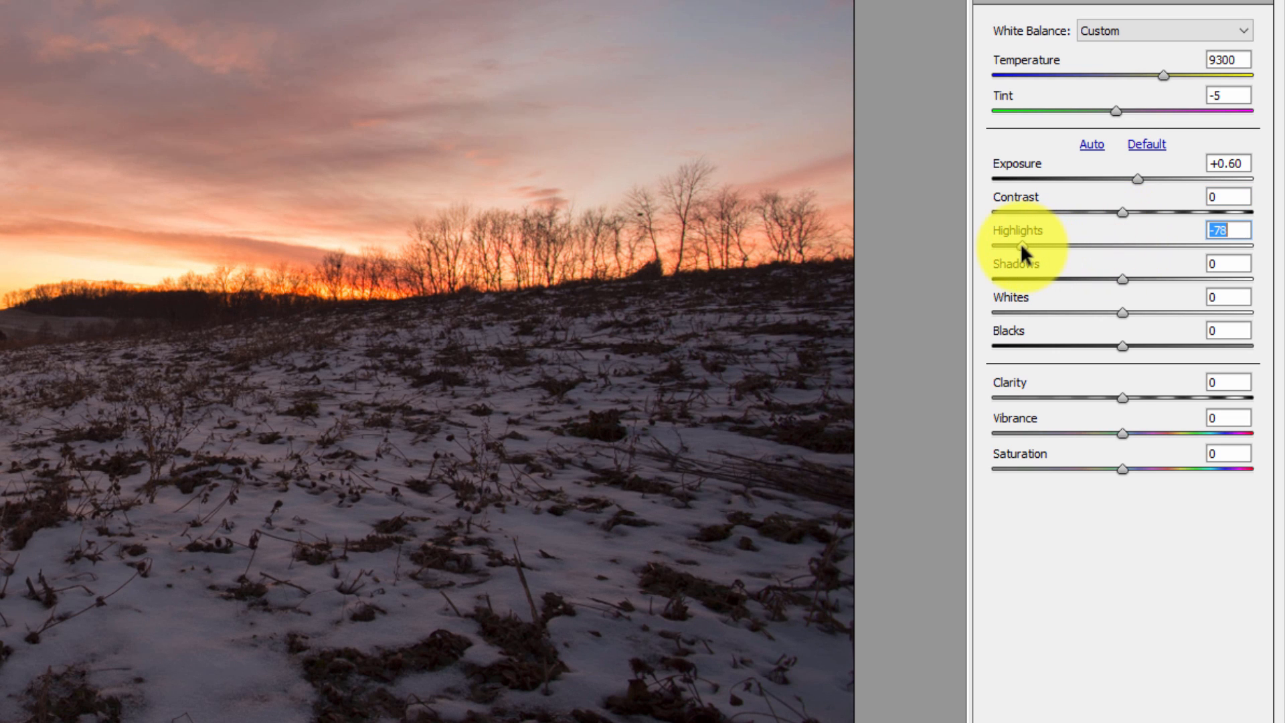
left_click_drag(1108, 280, 1256, 273)
left_click_drag(1119, 312, 917, 341)
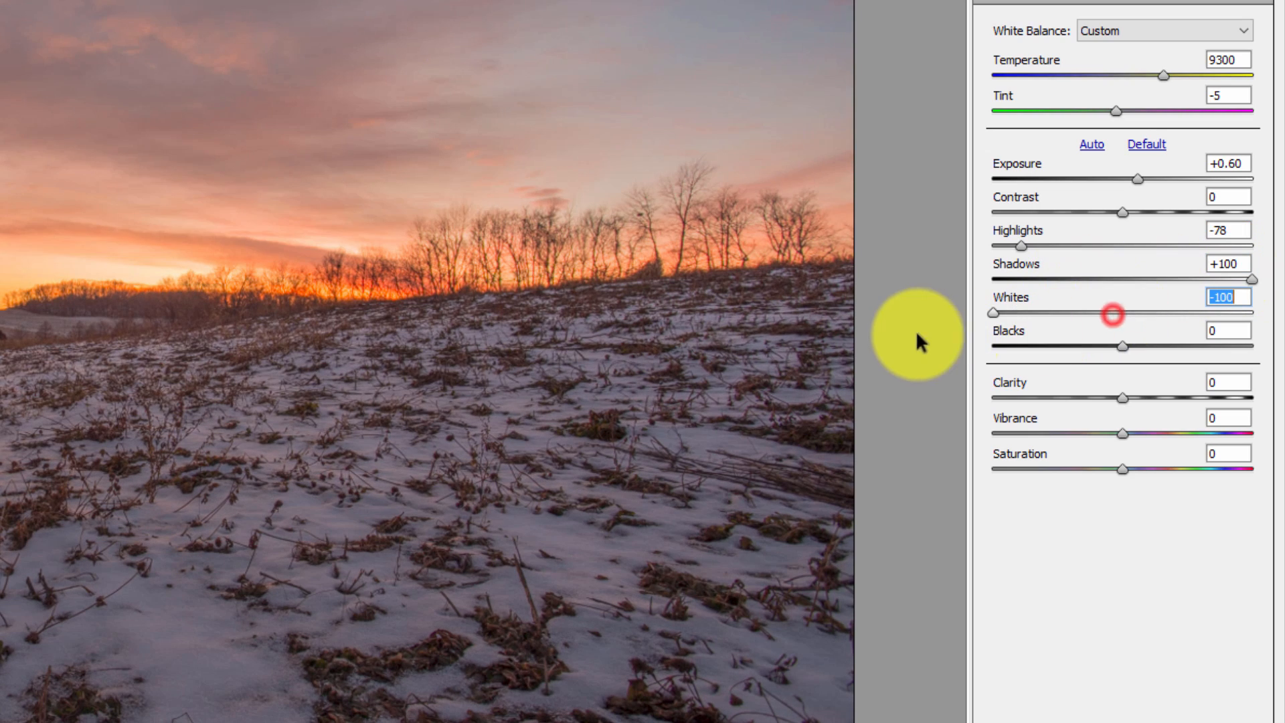
left_click_drag(1118, 344, 1258, 345)
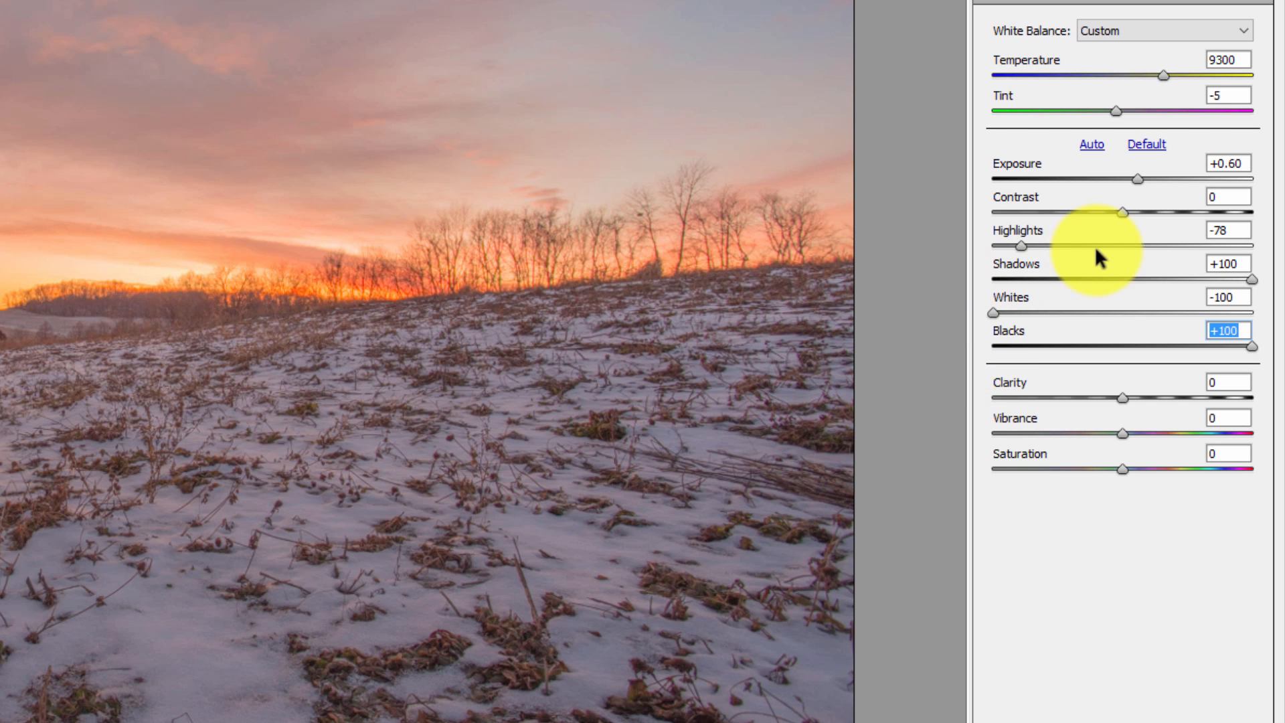
Raise the overall contrast to +92 and compare the photo before and after the adjustments
left_click_drag(1122, 211, 1203, 212)
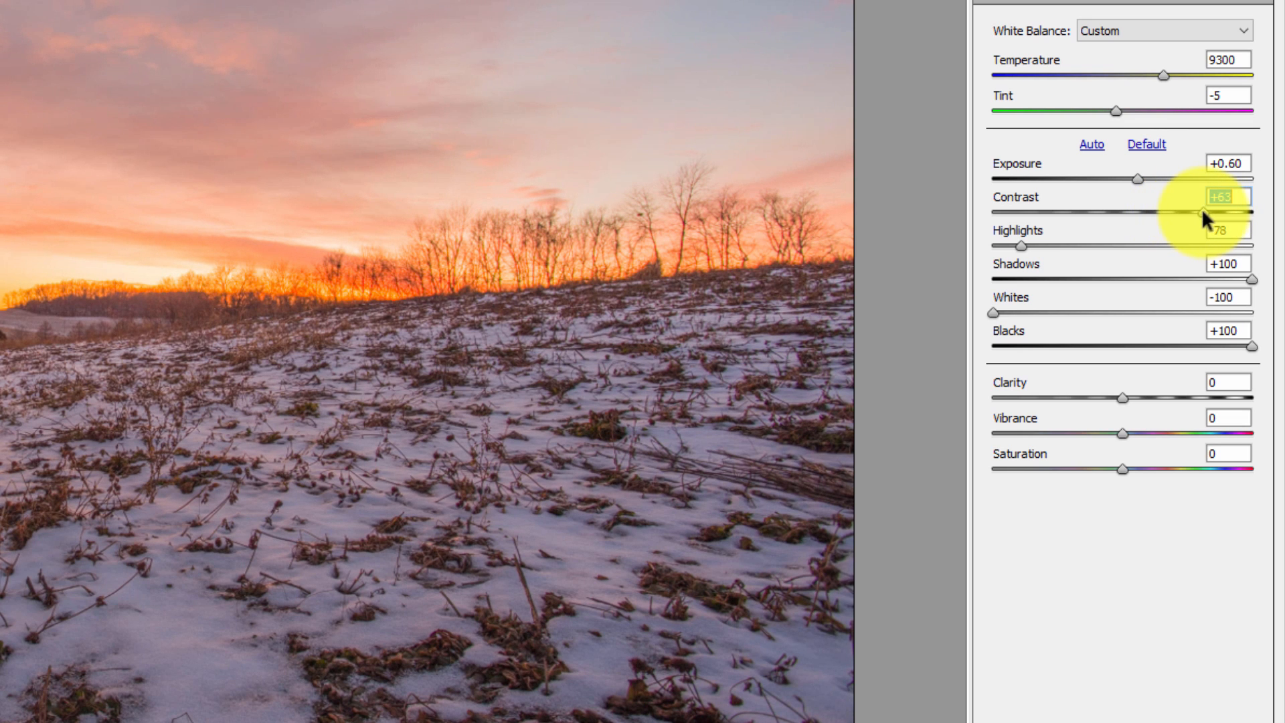
left_click_drag(1214, 212, 1242, 218)
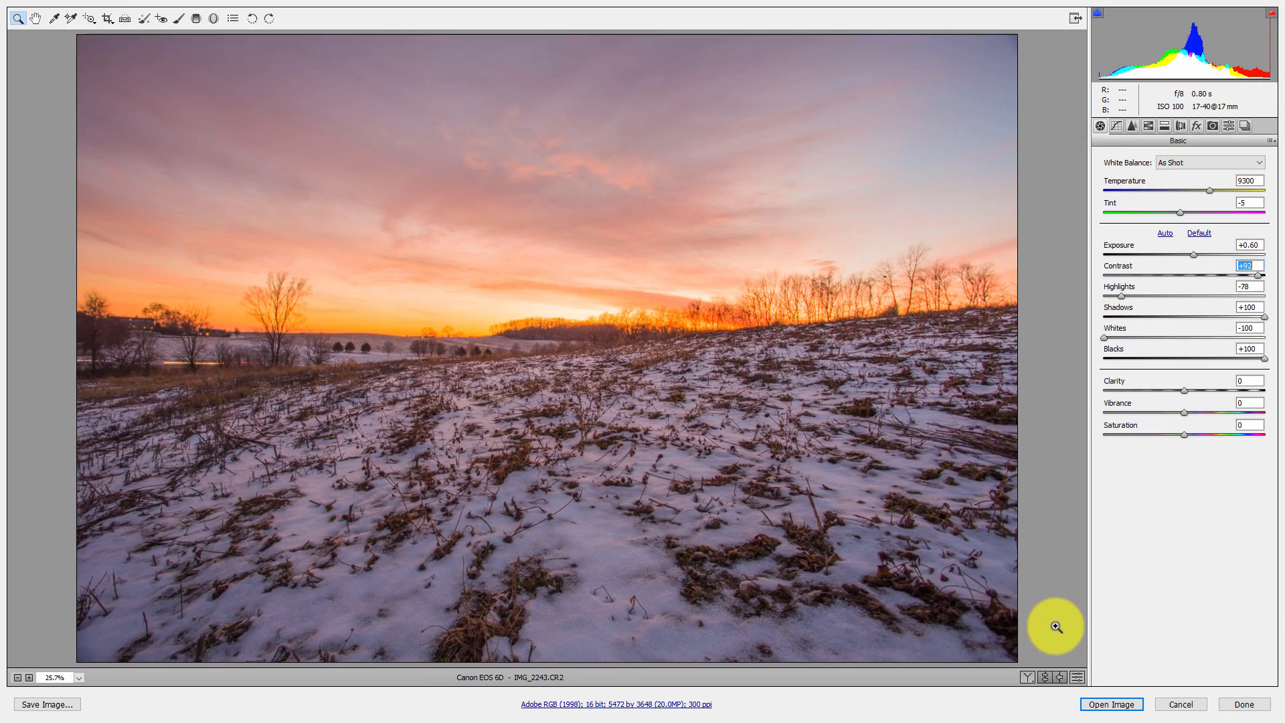
key("p")
key("p")
Prepare a new graduated filter with reset local correction settings and Dehaze at +25
left_click(196, 20)
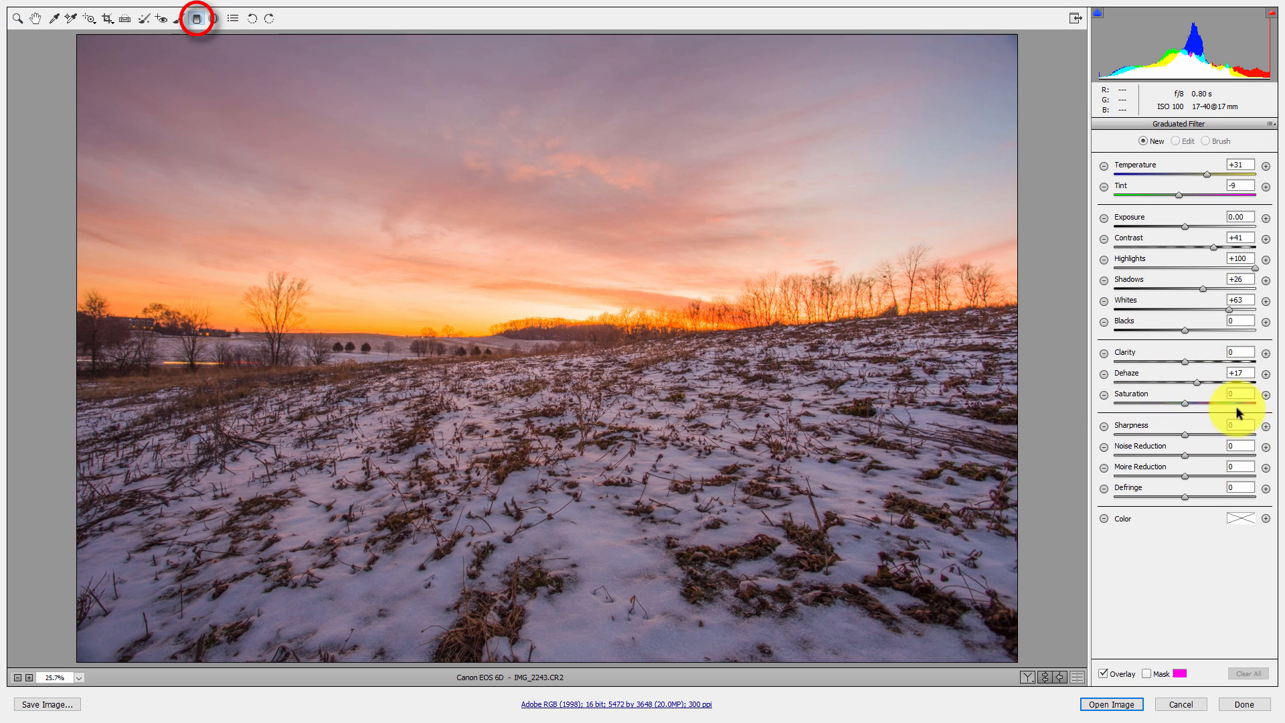
left_click(1271, 123)
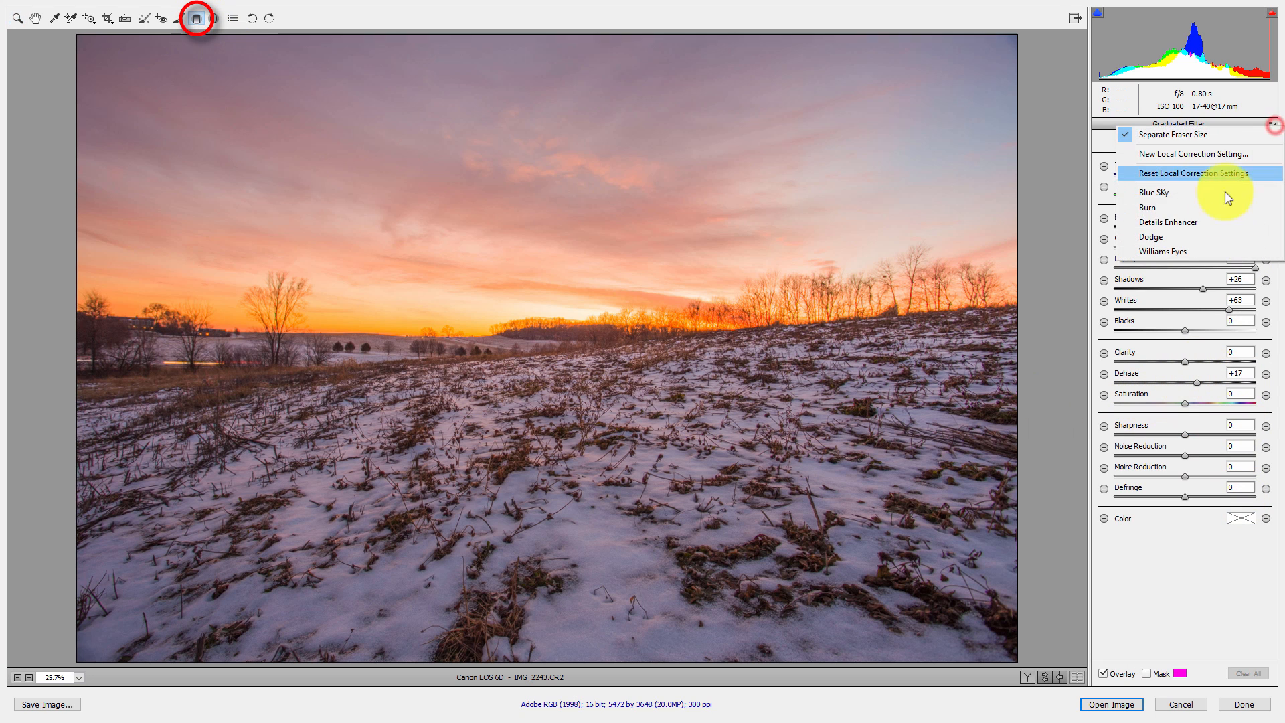
left_click(1179, 173)
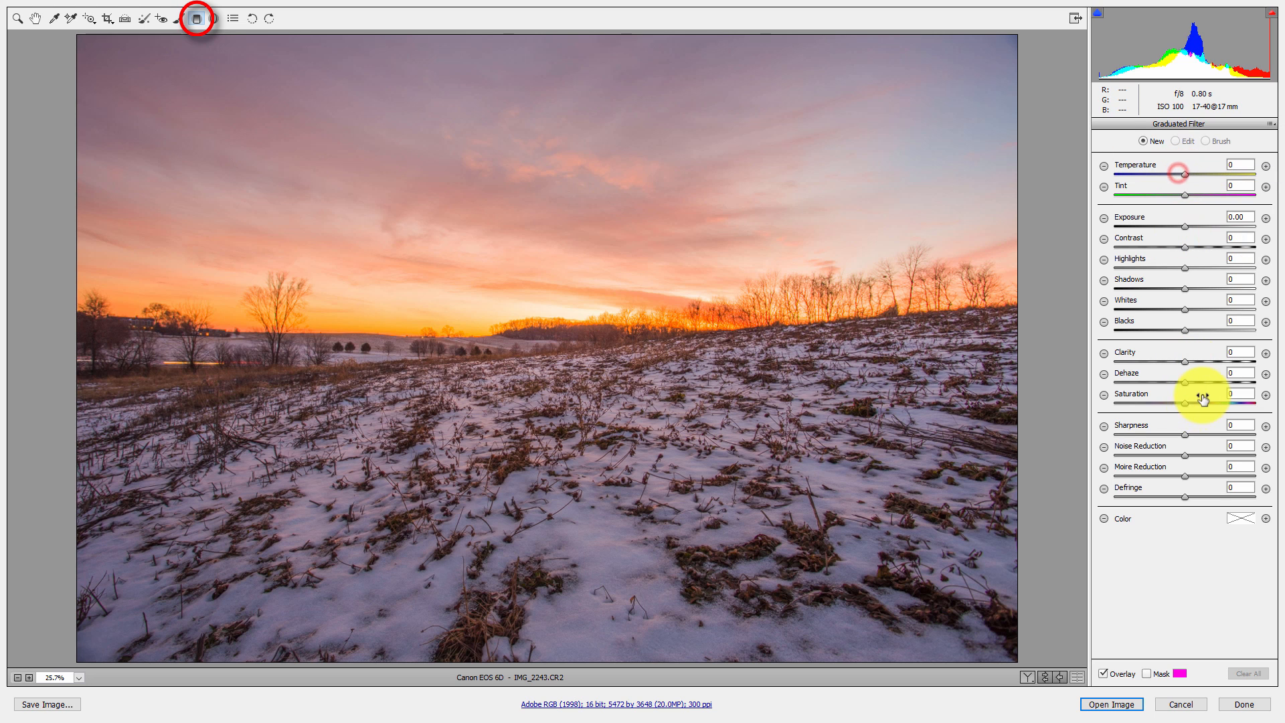
left_click(1265, 374)
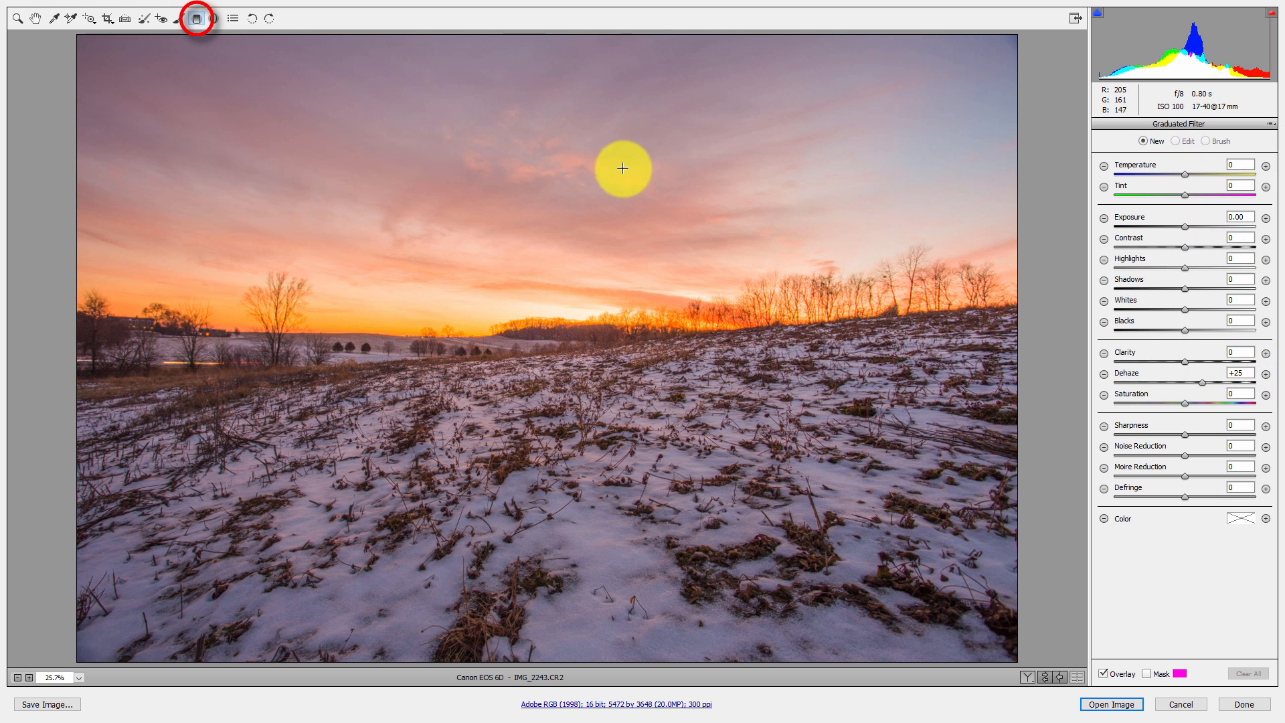
Apply the graduated filter to the sky, fading from above the treeline to just below the horizon, showing the mask only while placing it
left_click(1146, 674)
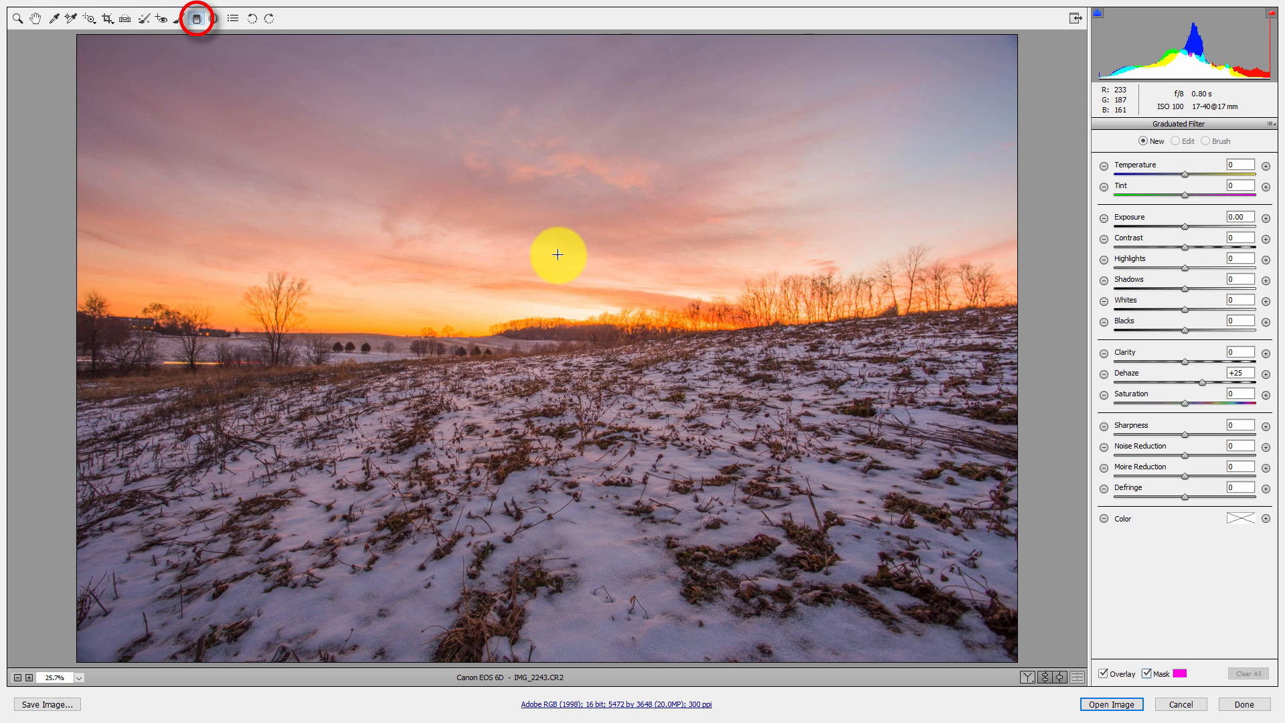
left_click_drag(549, 255, 550, 356)
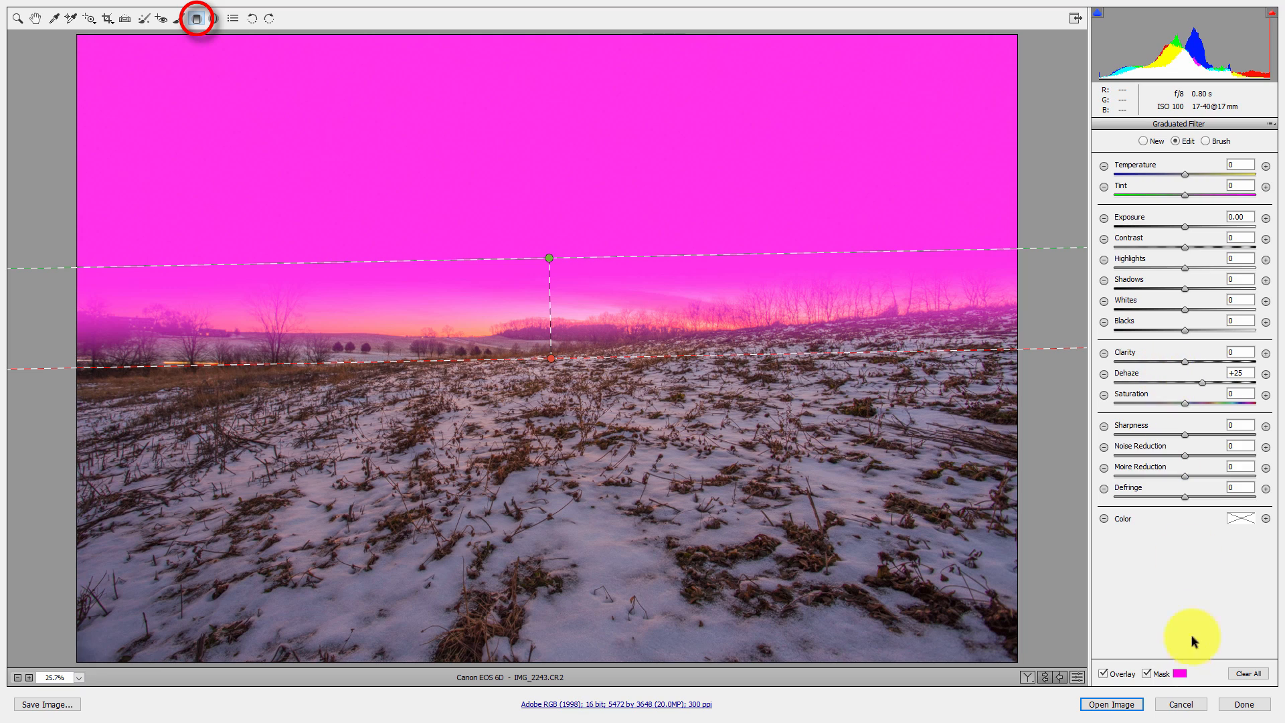
left_click(1147, 673)
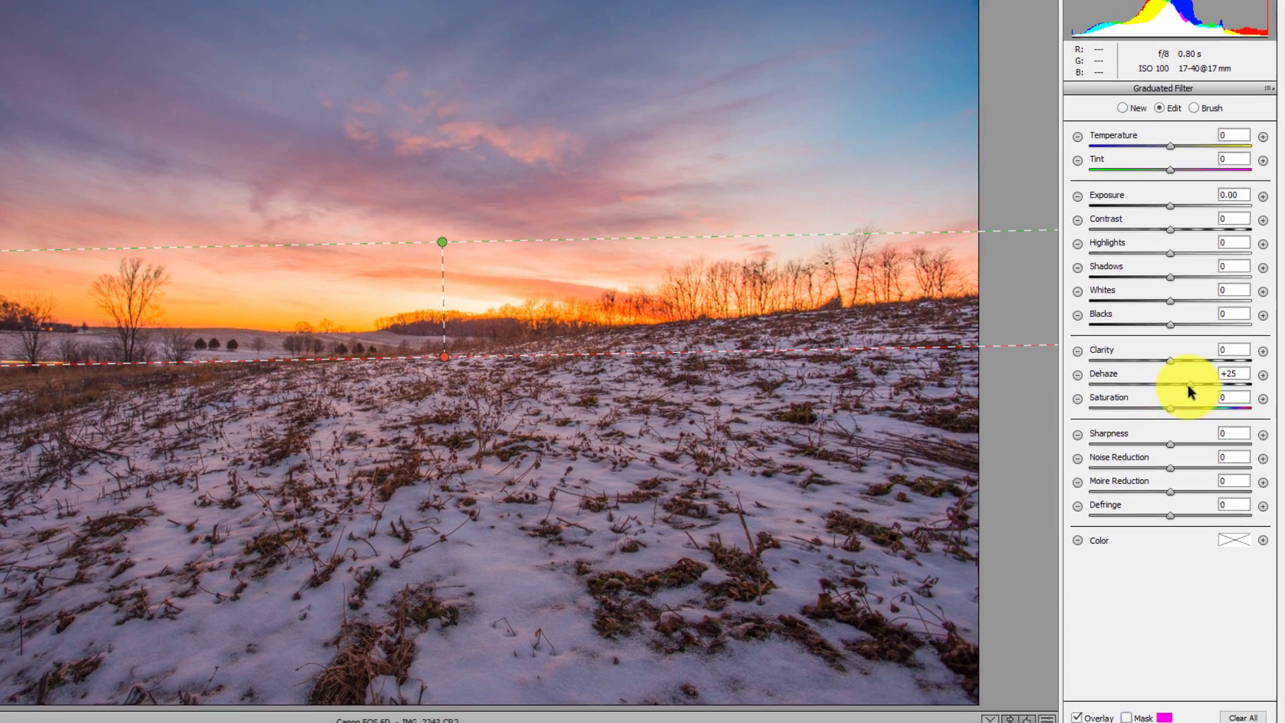
Set the sky filter's Dehaze to +50
mouse_move(1189, 385)
left_mouse_down()
mouse_move(1216, 392)
mouse_move(1201, 393)
left_mouse_up()
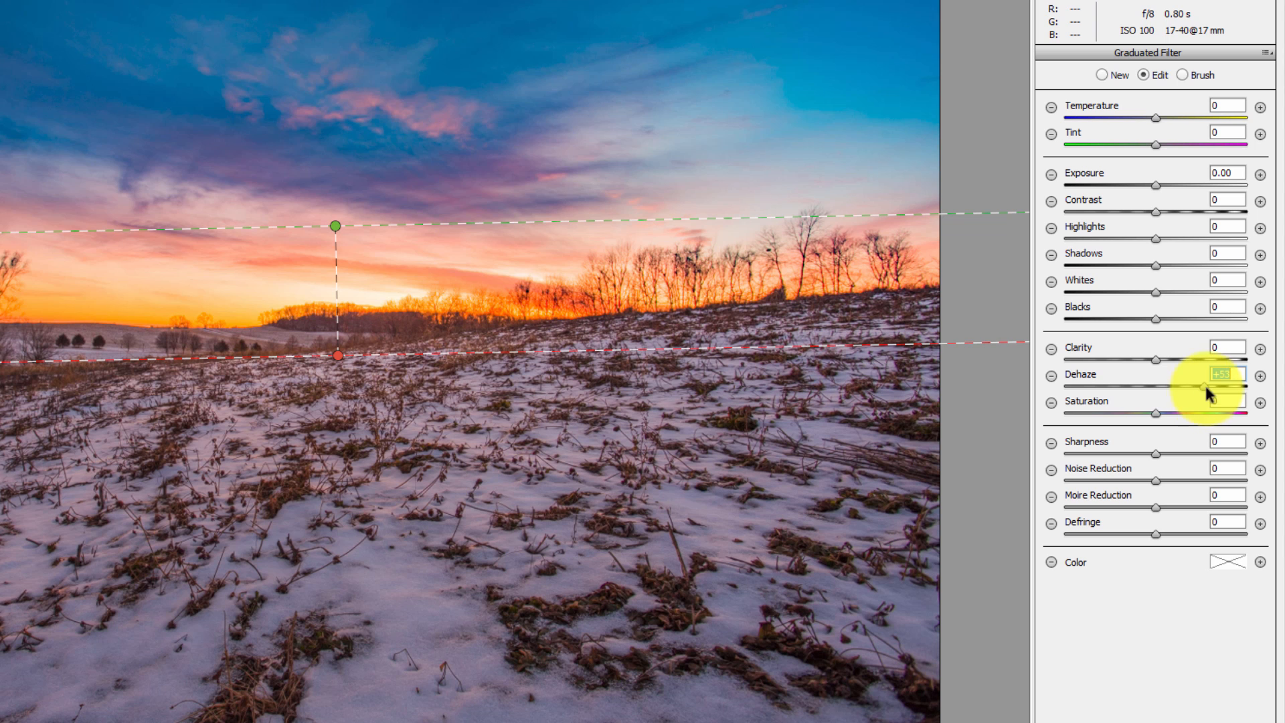
mouse_move(1202, 397)
left_mouse_down()
mouse_move(1077, 396)
mouse_move(1198, 390)
left_mouse_up()
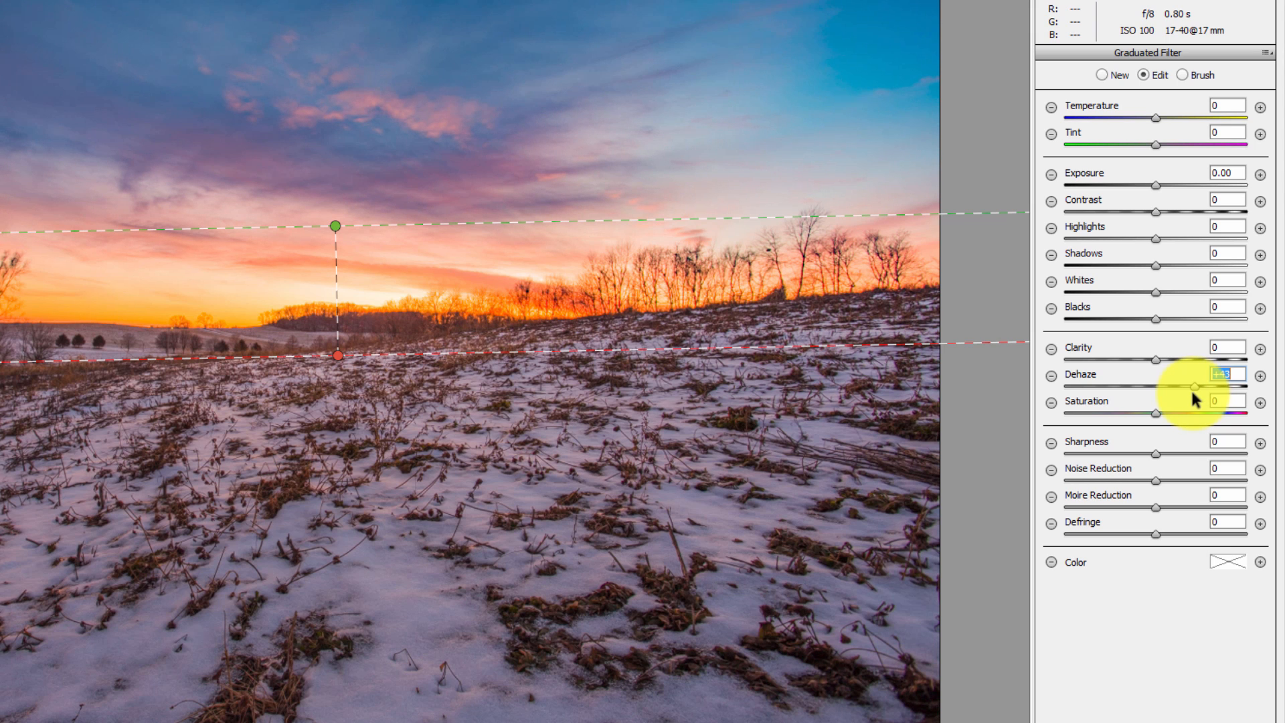
left_click_drag(1193, 393, 1197, 393)
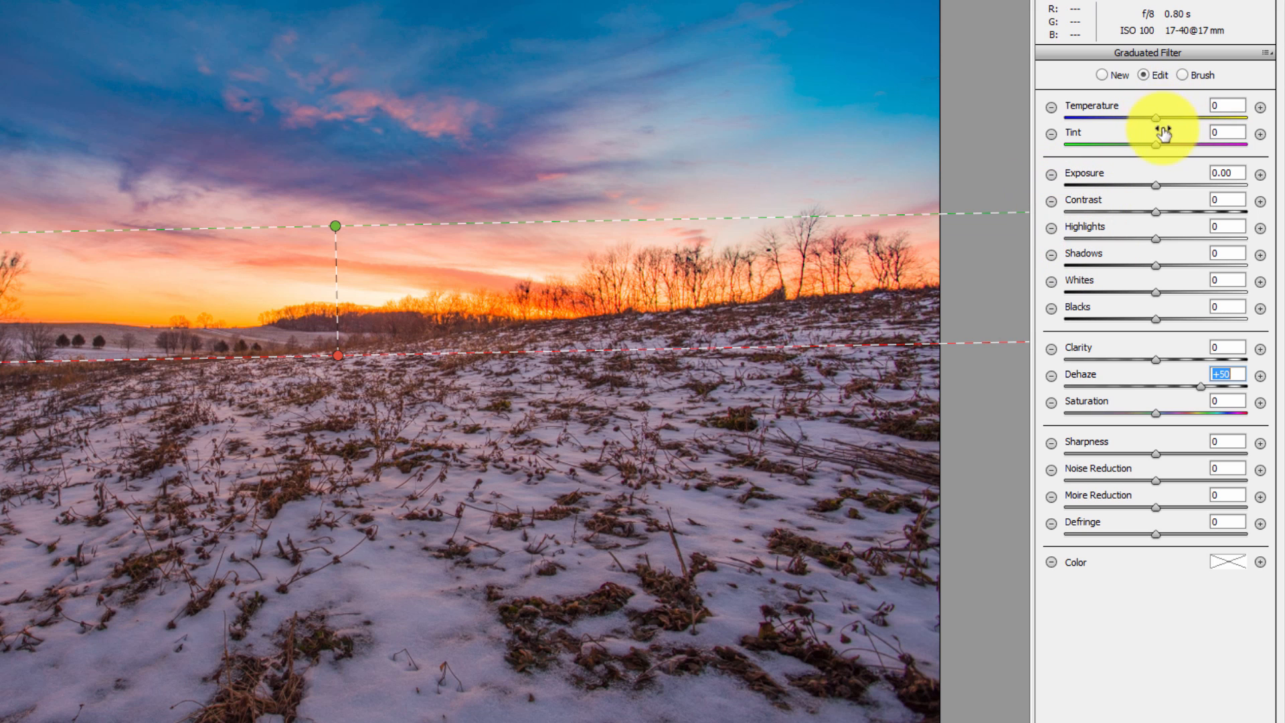
Set the sky filter's temperature to +13, tint to +57, clarity to +37 and exposure to +0.40
left_click_drag(1157, 117, 1169, 118)
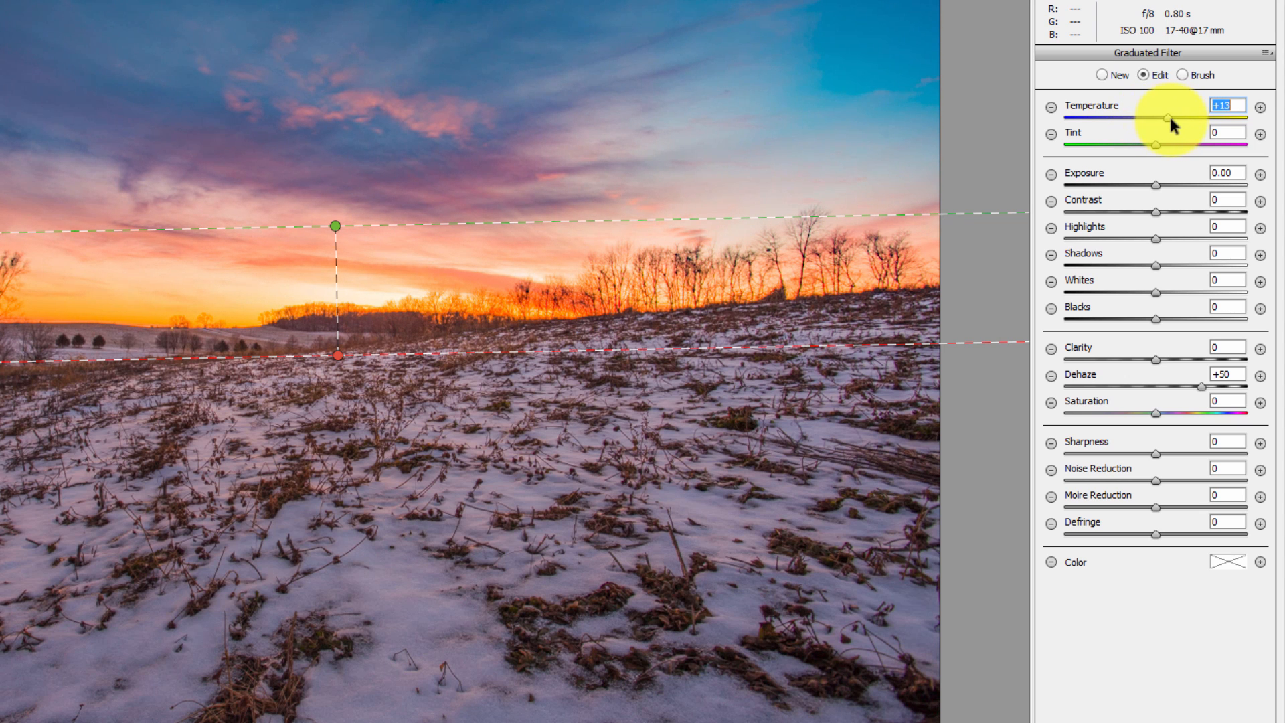
left_click_drag(1155, 144, 1171, 144)
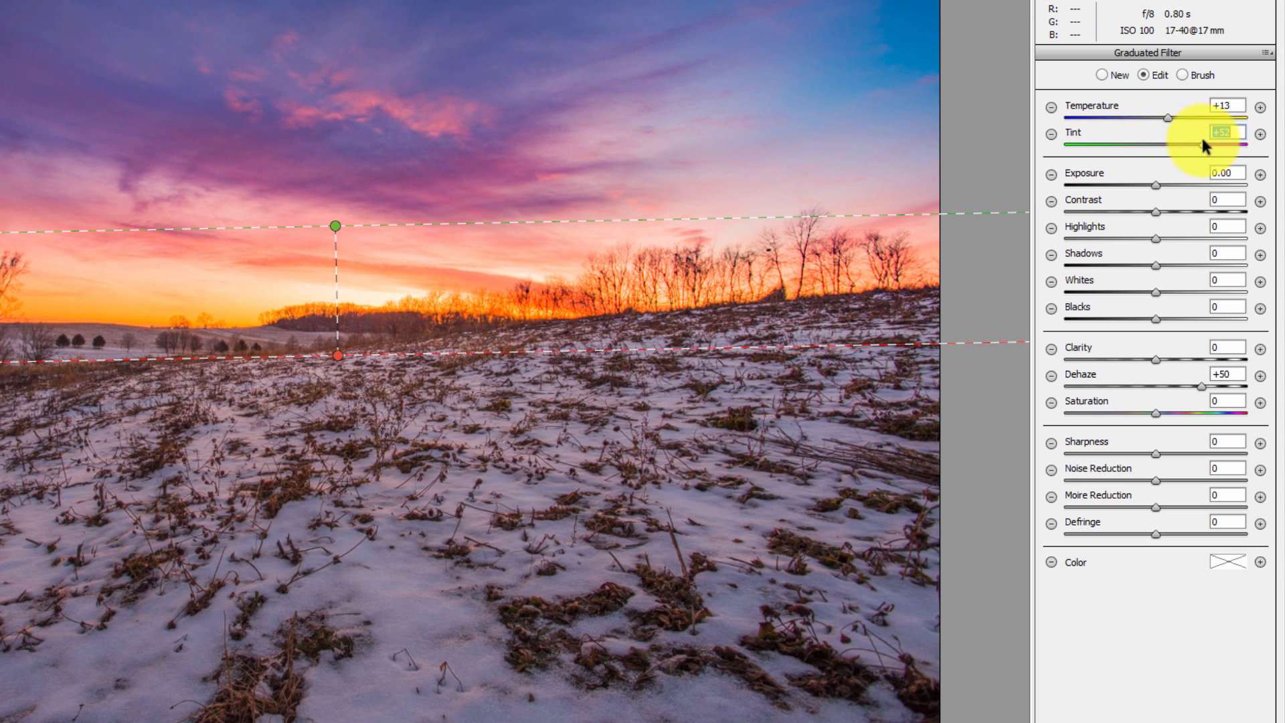
left_click_drag(1205, 140, 1207, 140)
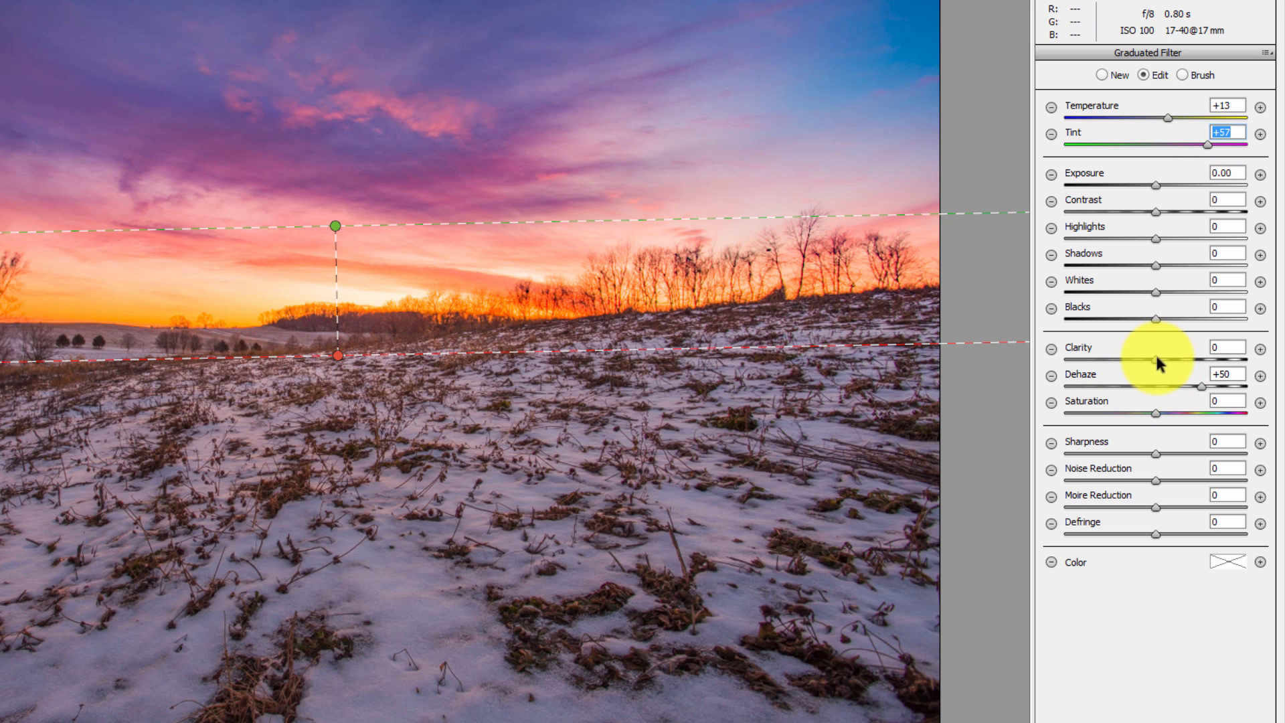
left_click_drag(1156, 359, 1190, 358)
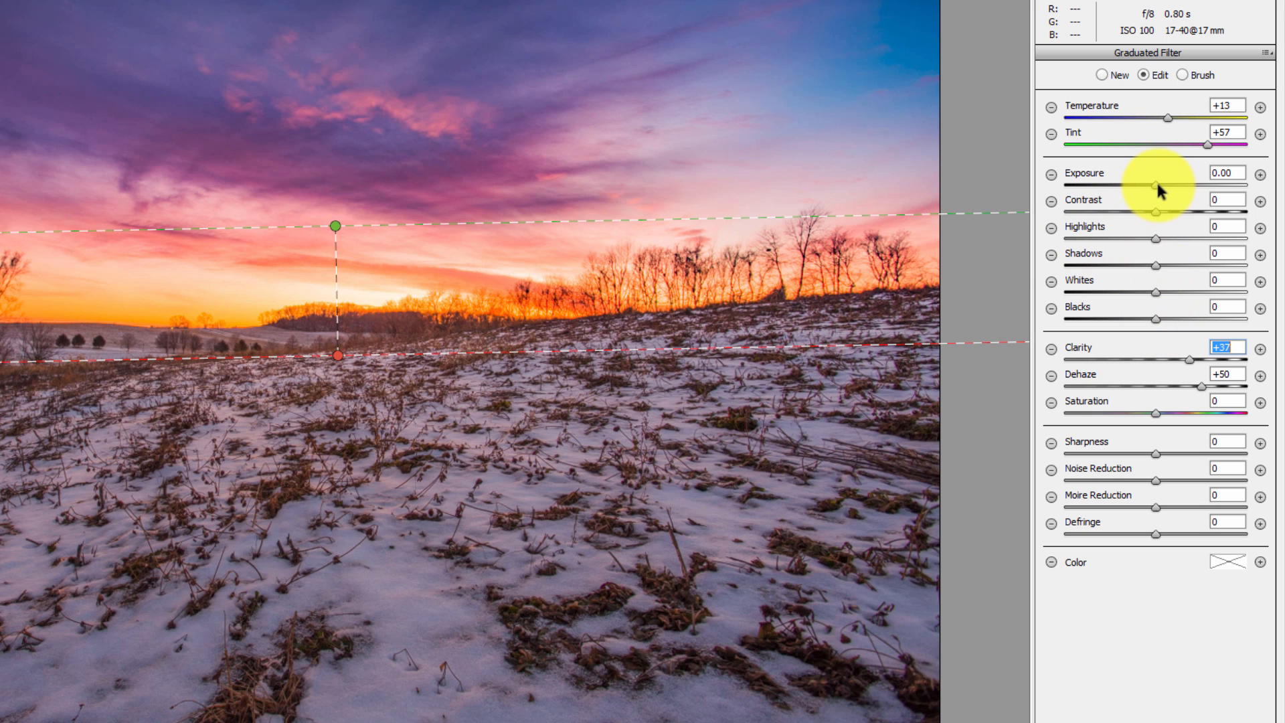
left_click_drag(1156, 185, 1166, 185)
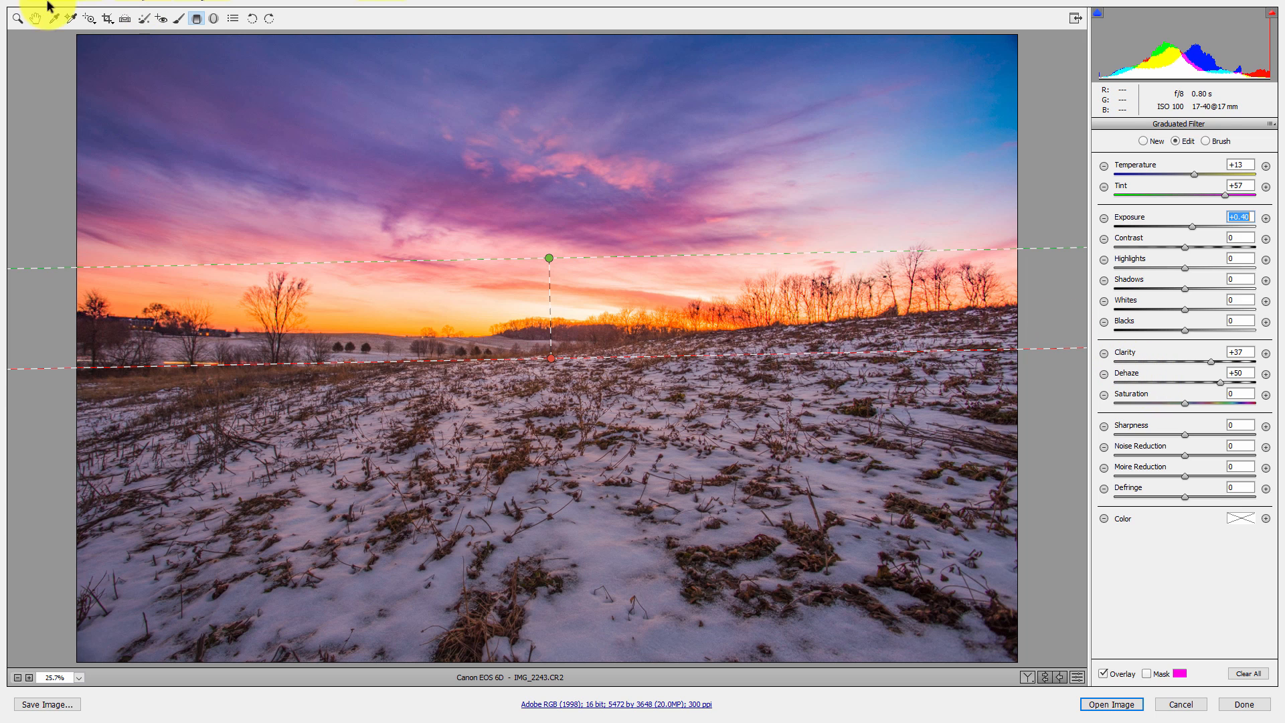
View the whole-image Dehaze setting among the effects and return to the sky's graduated filter
left_click(35, 18)
left_click(1194, 126)
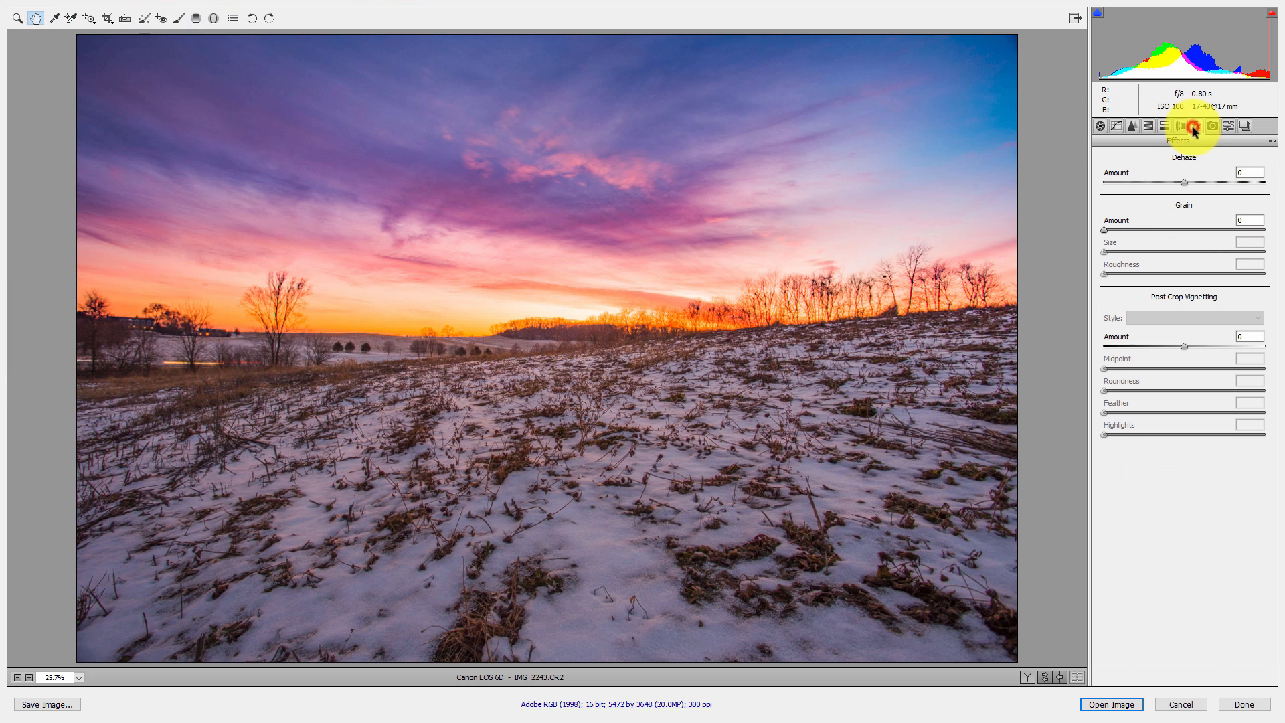
left_click(200, 19)
left_click(547, 285)
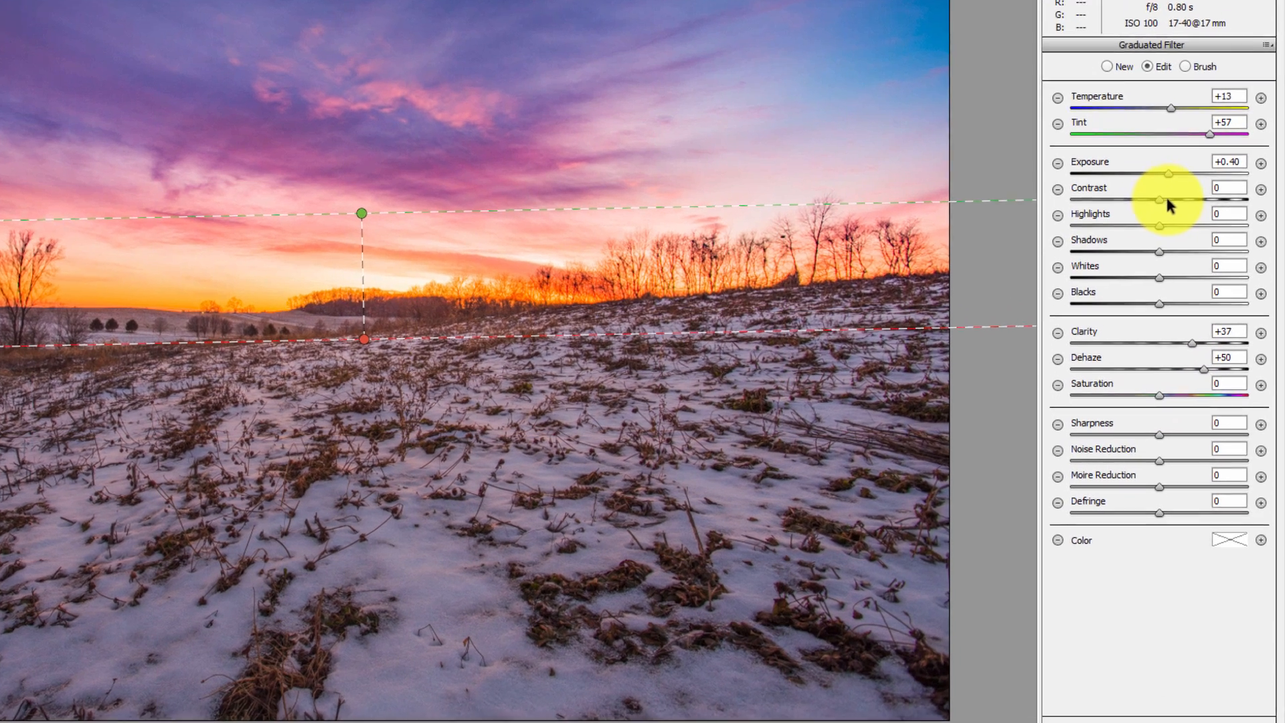
Set the sky filter's contrast to +32, highlights to -42, shadows to -14 and whites to +11, leaving blacks at 0
left_click_drag(1159, 198, 1152, 289)
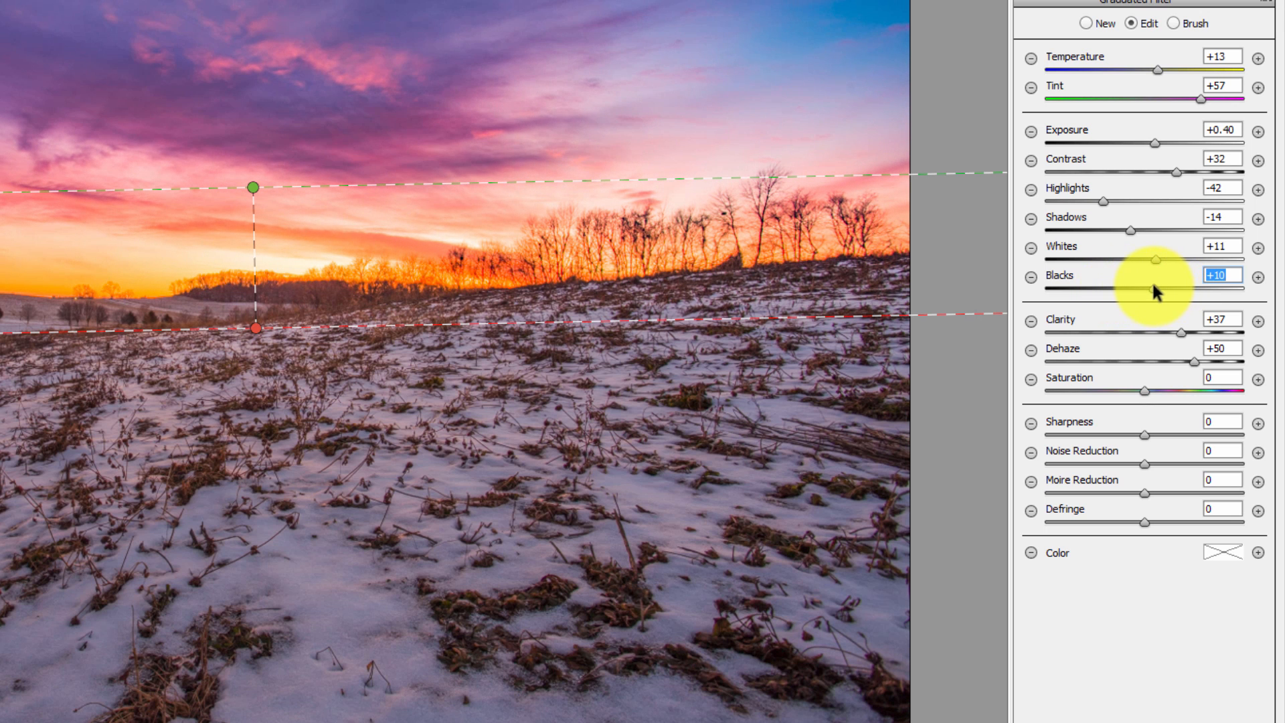
double_click(1154, 290)
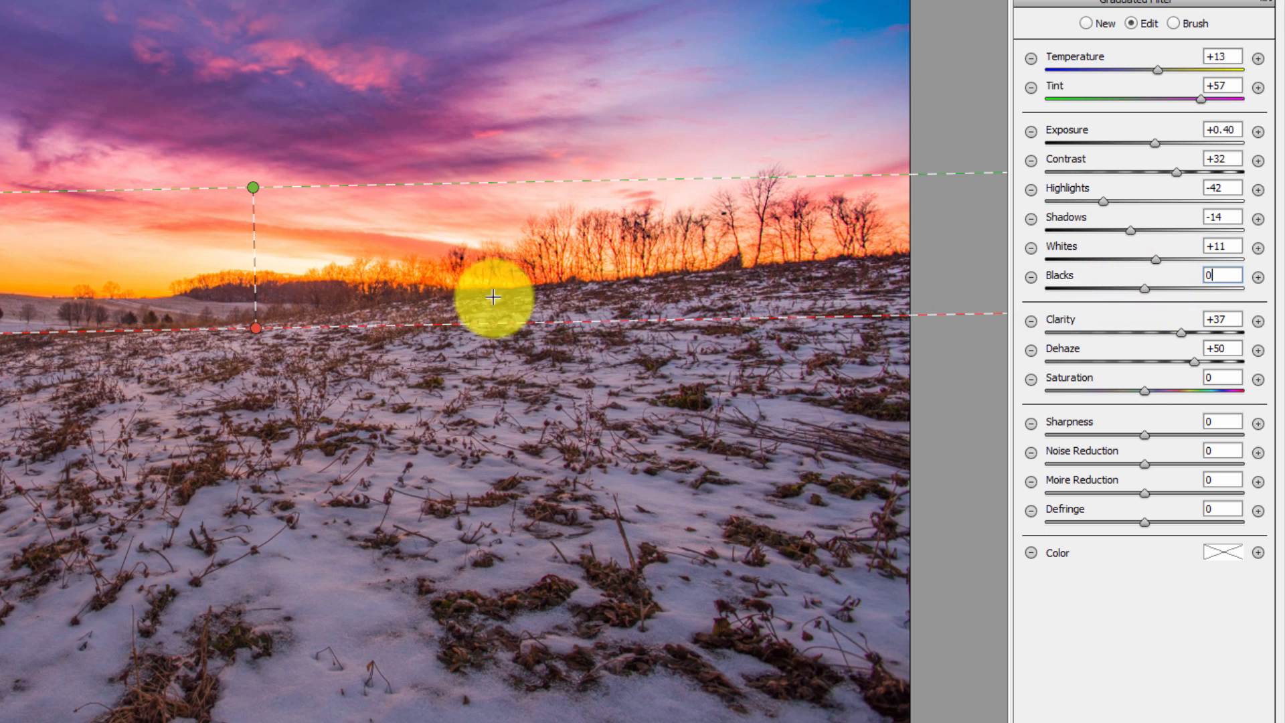
Add a second graduated filter over the snowy foreground, fading out above the horizon, and reset its local correction settings
left_click(253, 245)
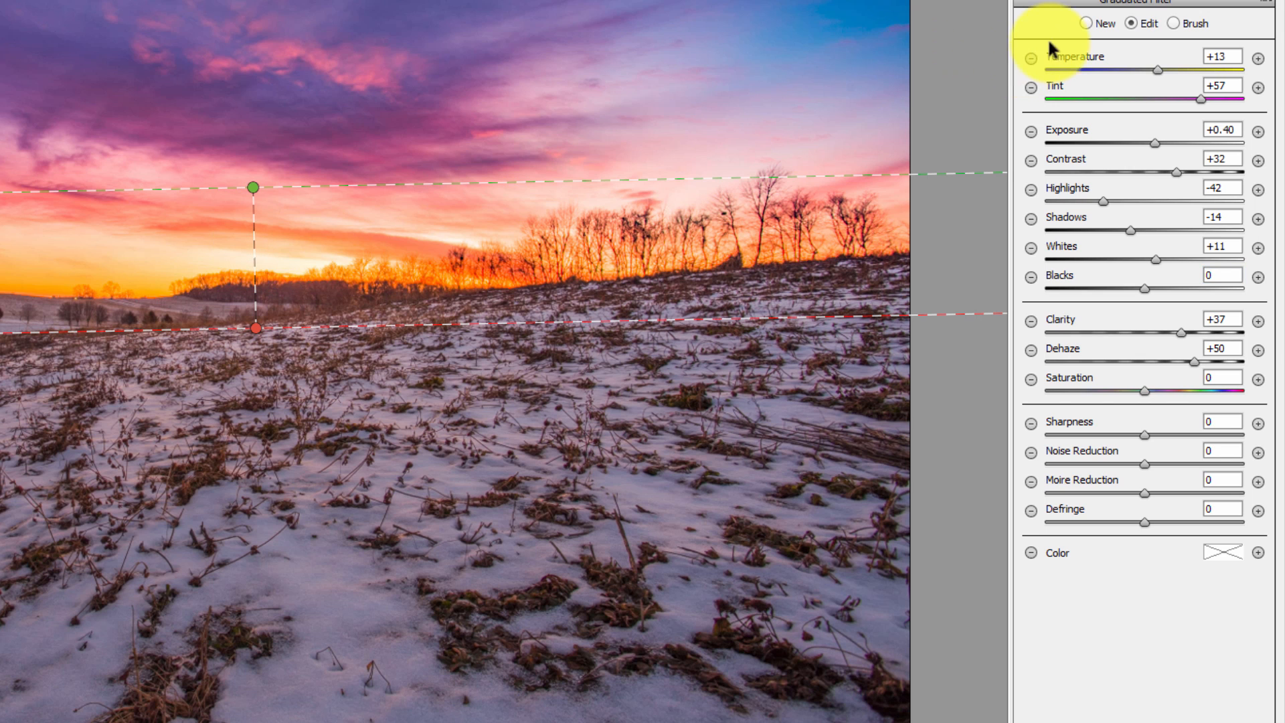
left_click(1085, 23)
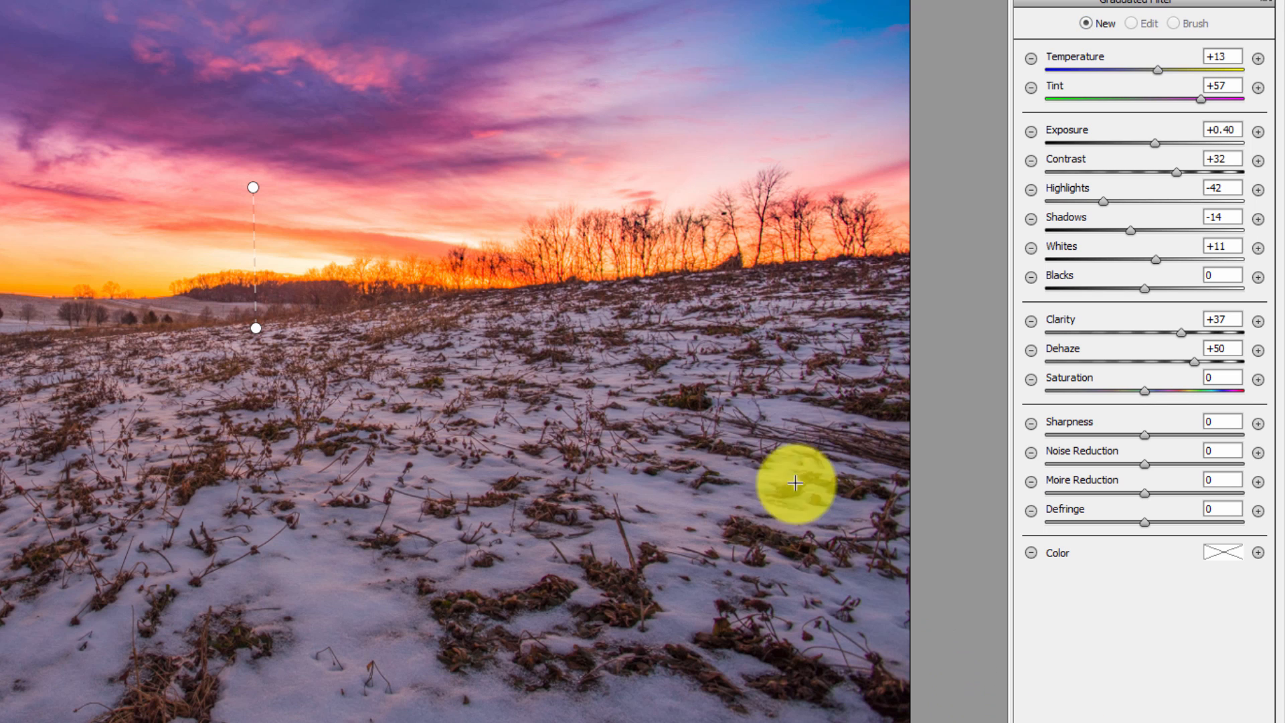
left_click_drag(301, 363, 297, 232)
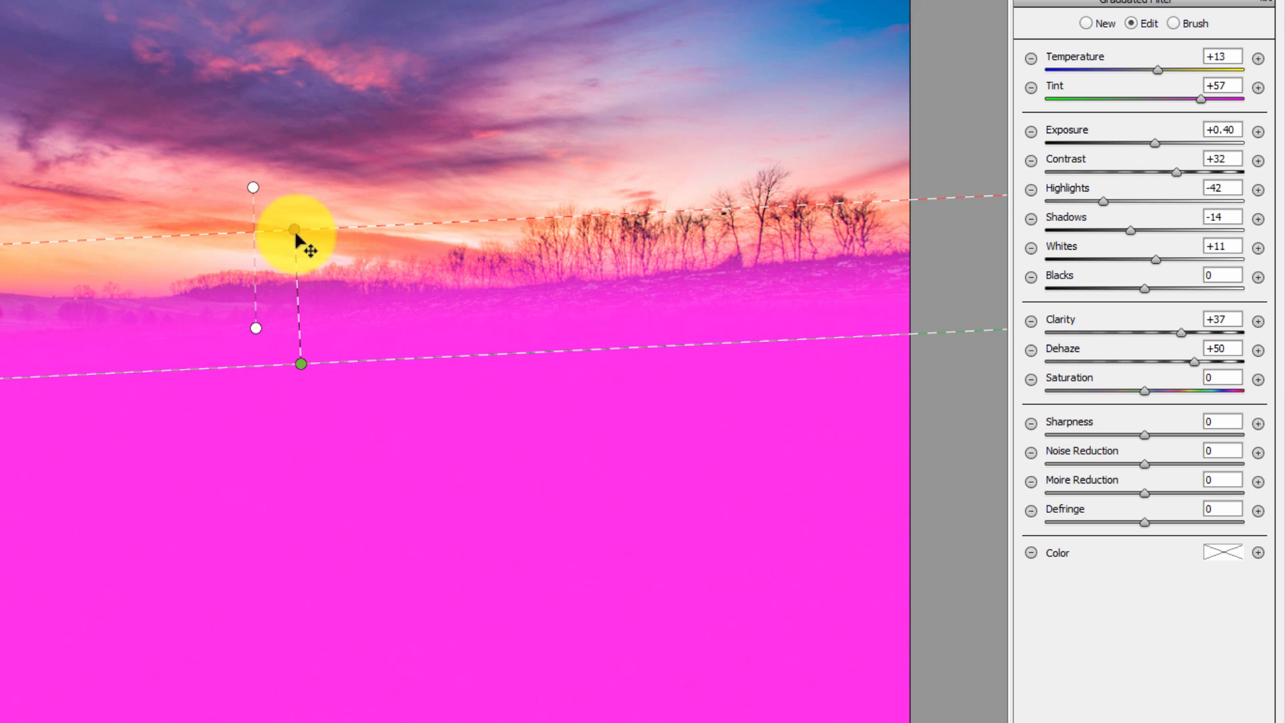
left_click(1097, 722)
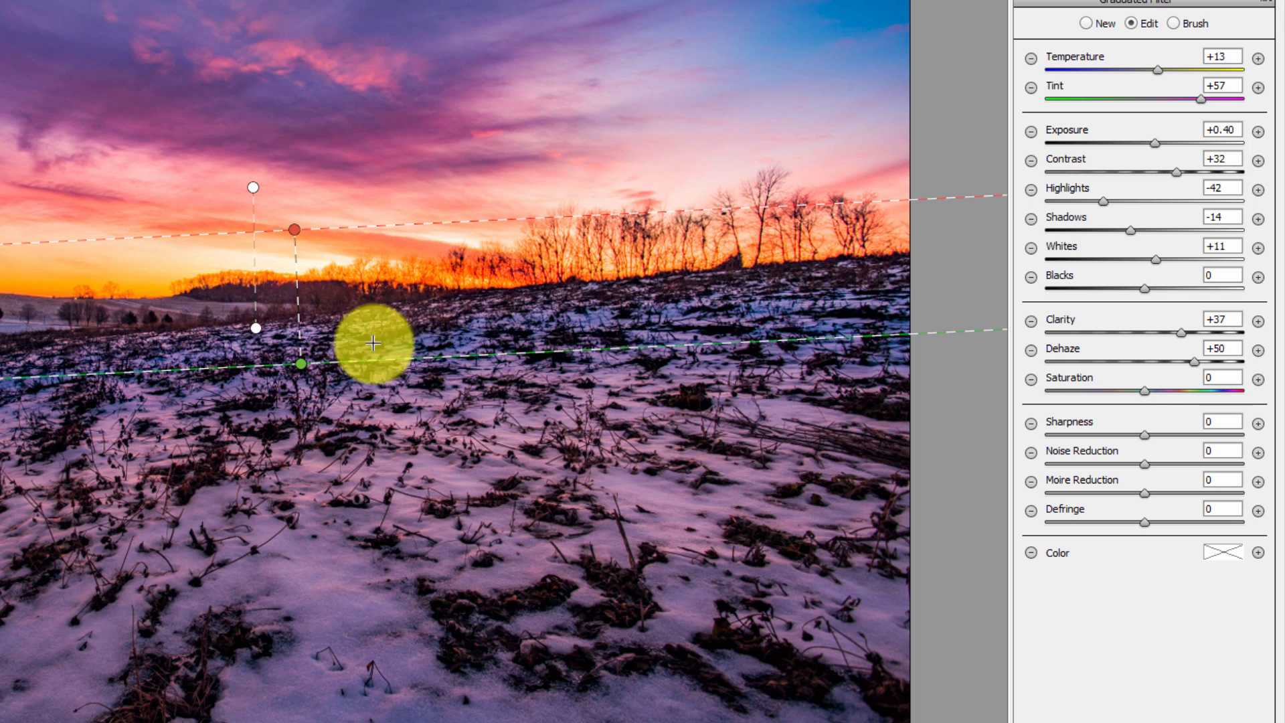
left_click(1264, 3)
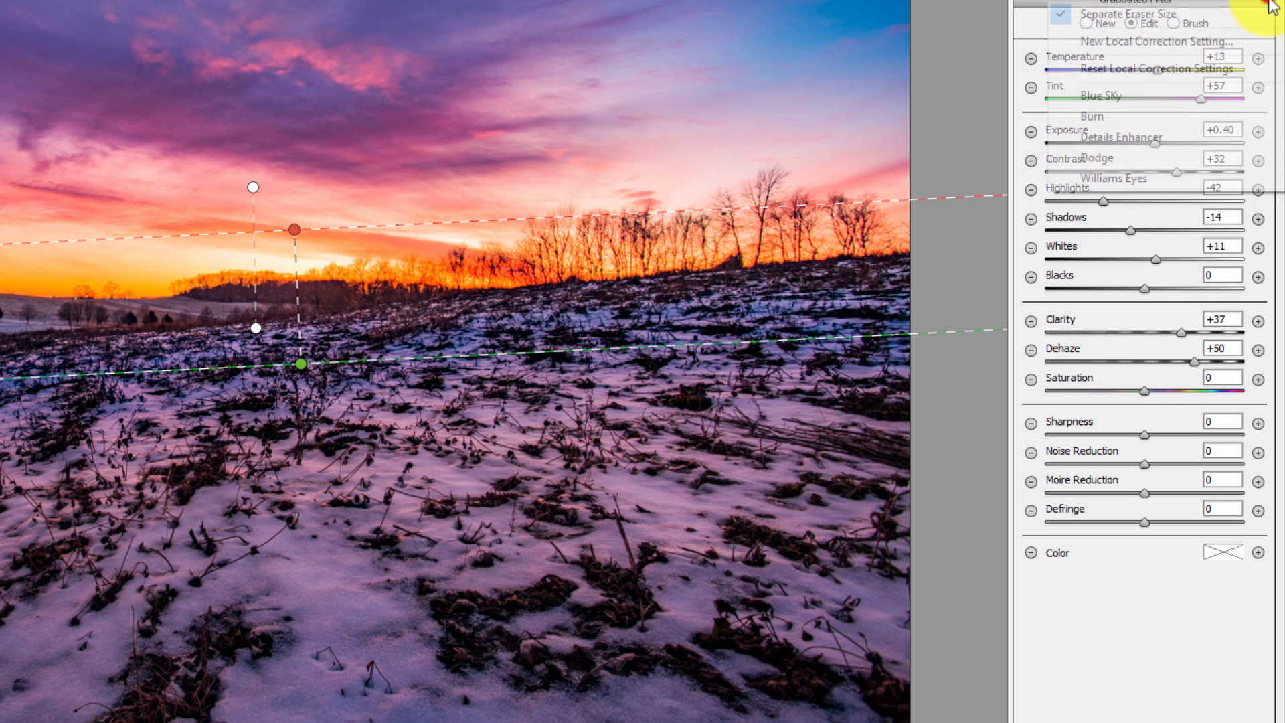
left_click(1145, 69)
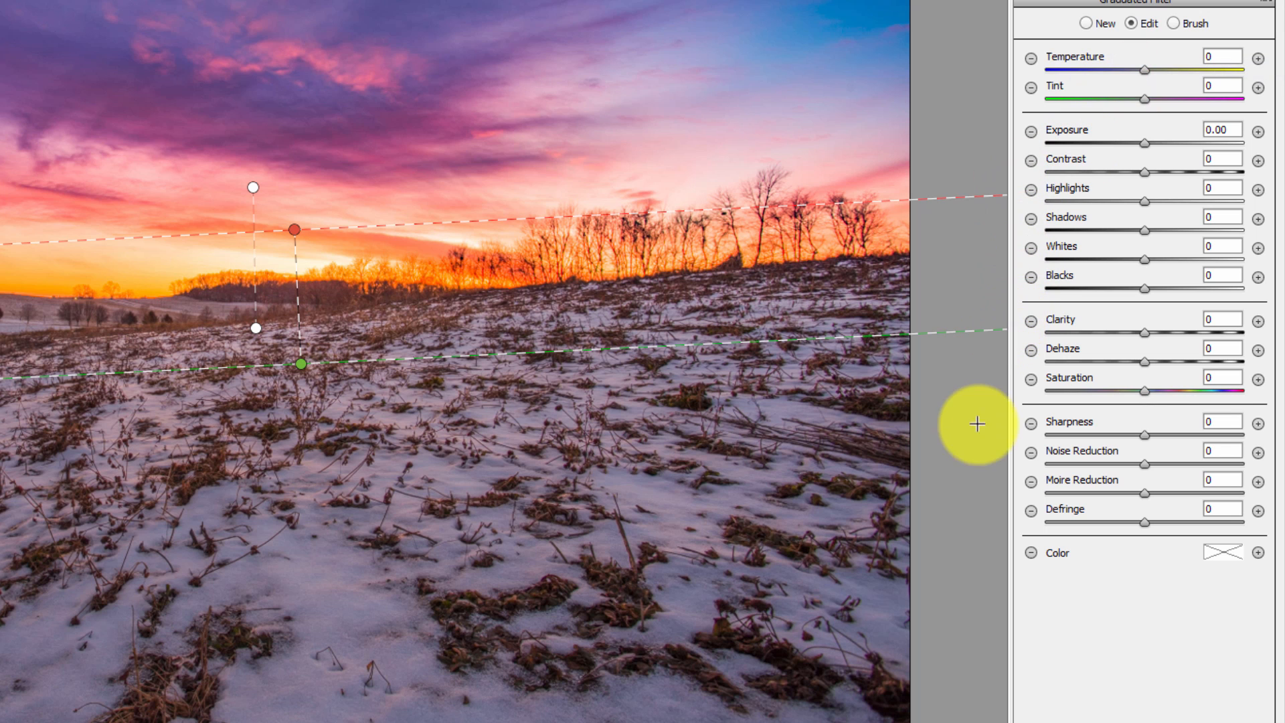
Set the foreground filter's temperature to +47, tint -6, contrast +28, highlights +30, shadows -21, whites +51, blacks +9, clarity +3 and dehaze +7
left_click_drag(1143, 69, 1177, 70)
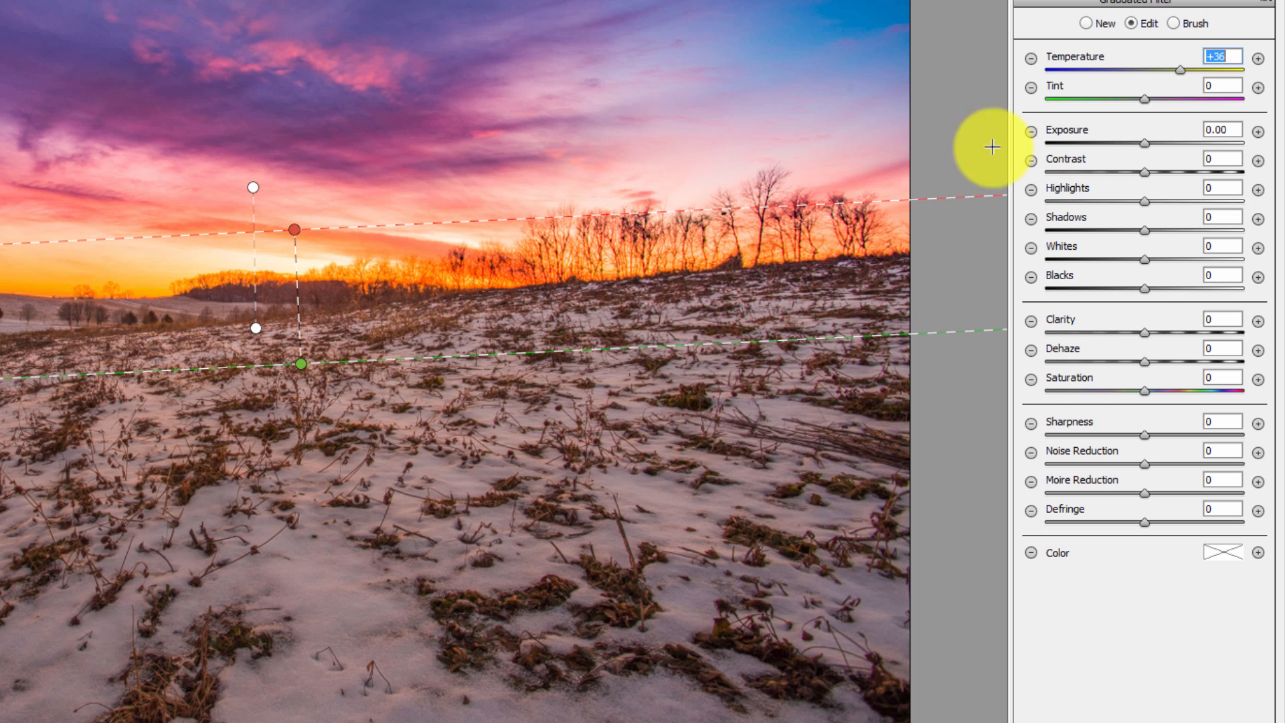
left_click_drag(1185, 67, 1142, 102)
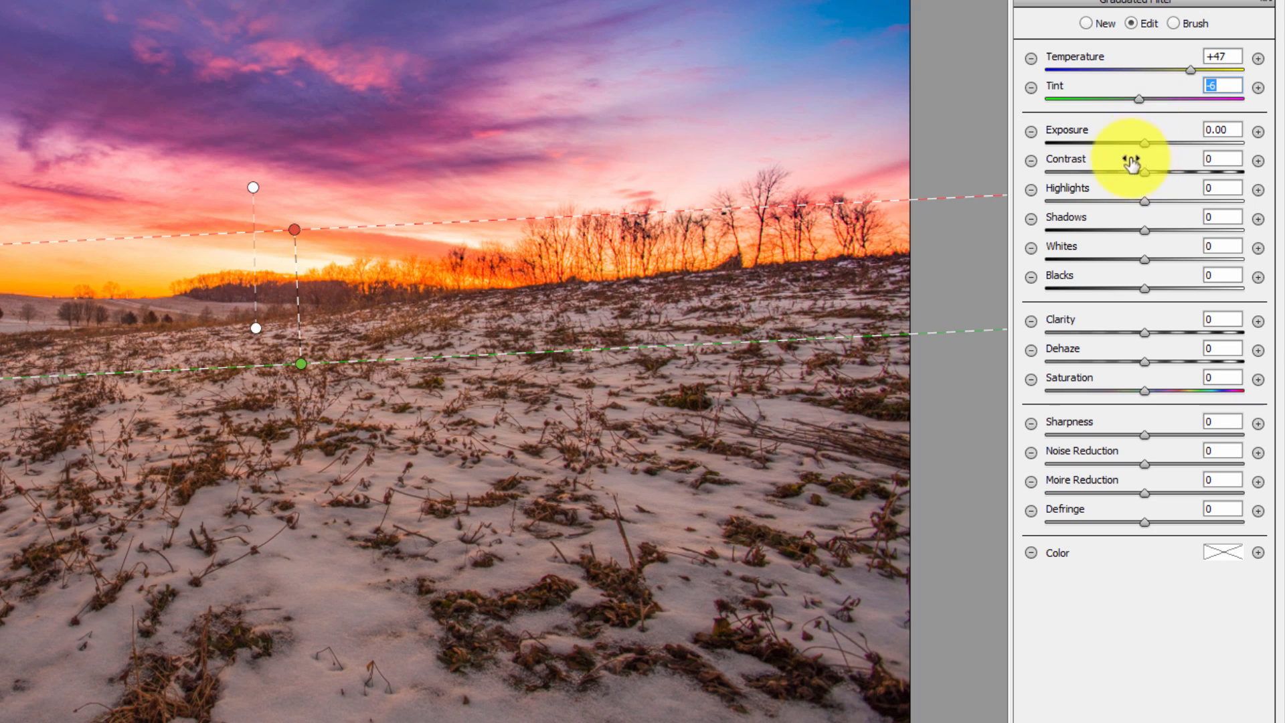
left_click(1145, 139)
left_click_drag(1145, 138, 1161, 332)
type("0")
key("Tab")
left_click_drag(1134, 329, 1190, 384)
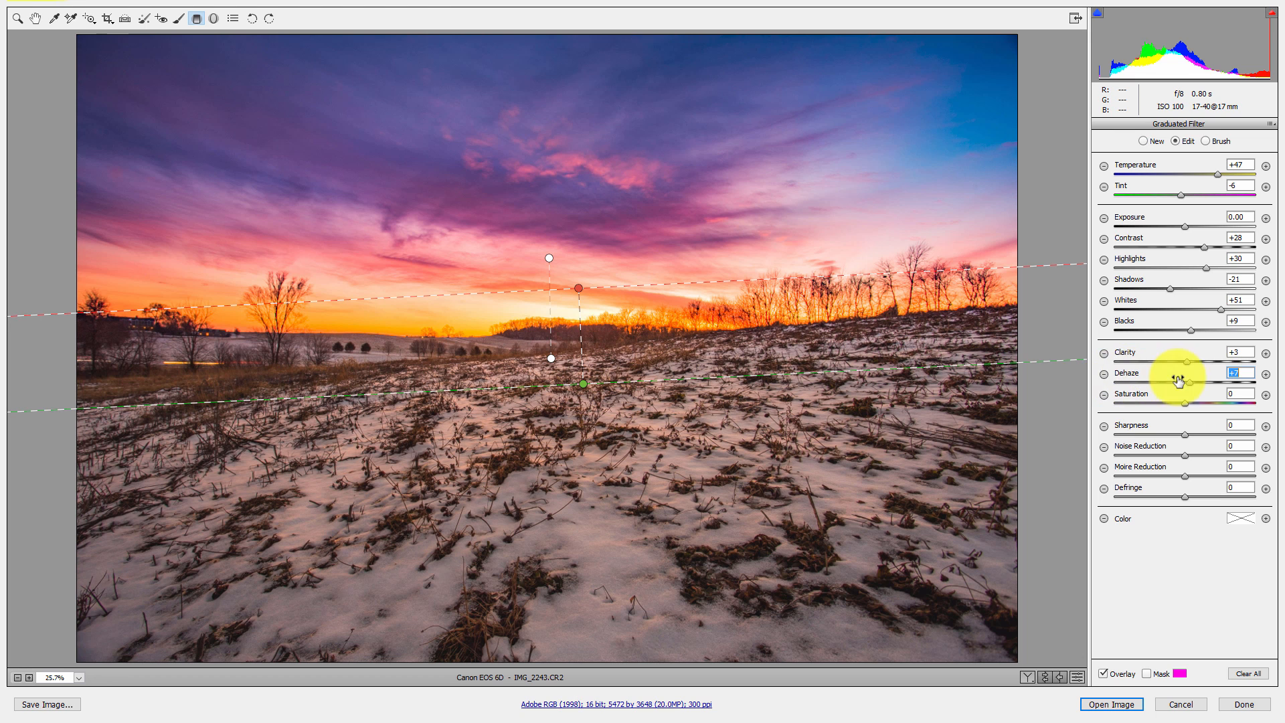
Select the sky's graduated filter and compare its Dehaze at 0 and at 50, leaving it at 50
left_click(549, 258)
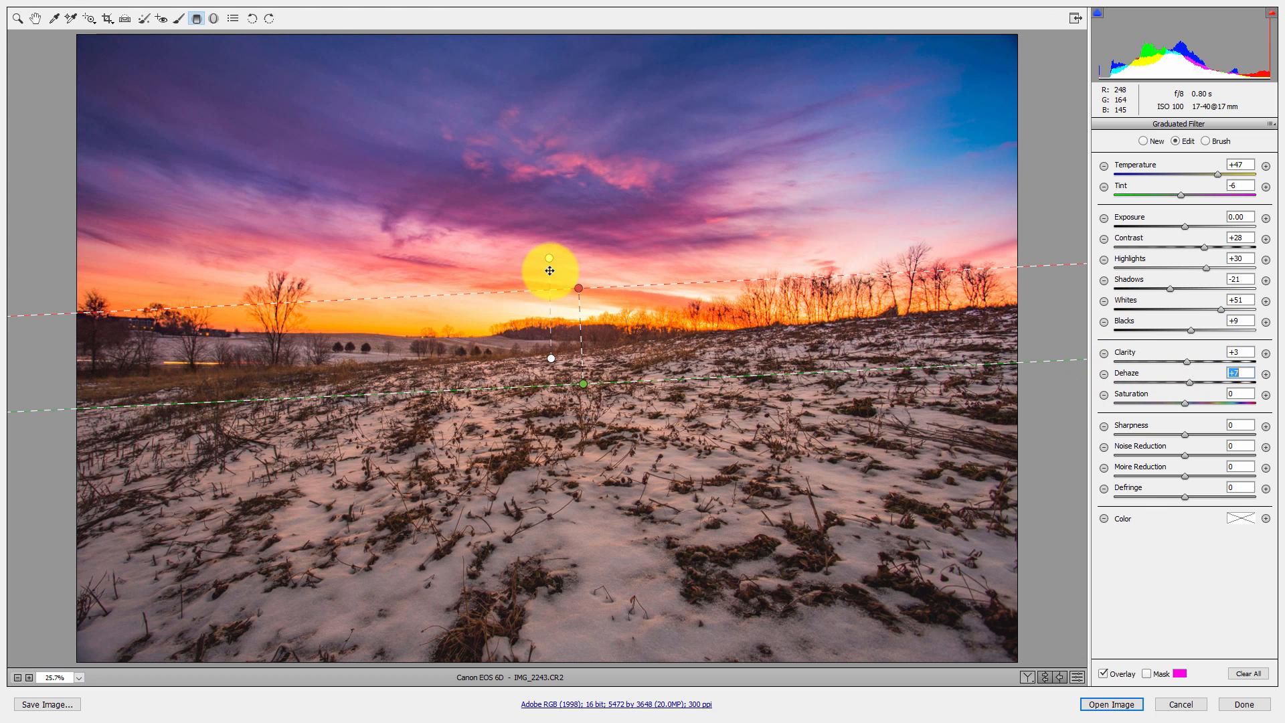
left_click(1236, 373)
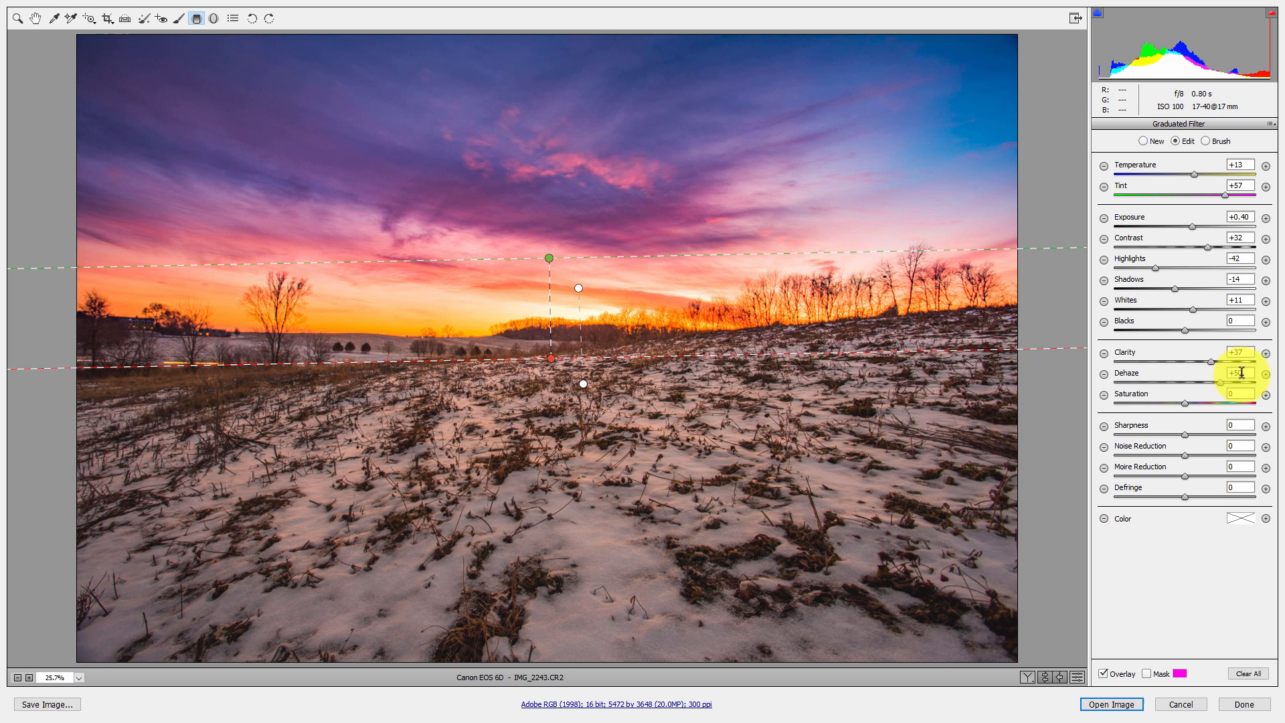
double_click(1190, 379)
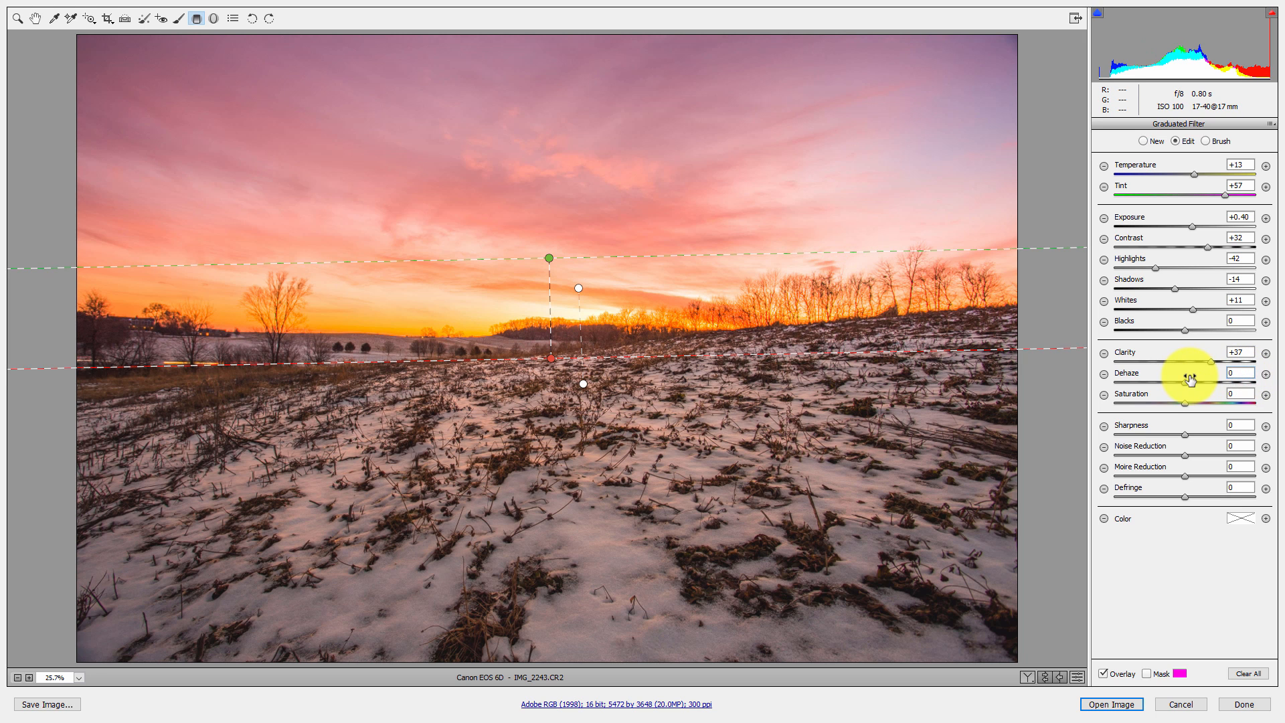
left_click(1237, 372)
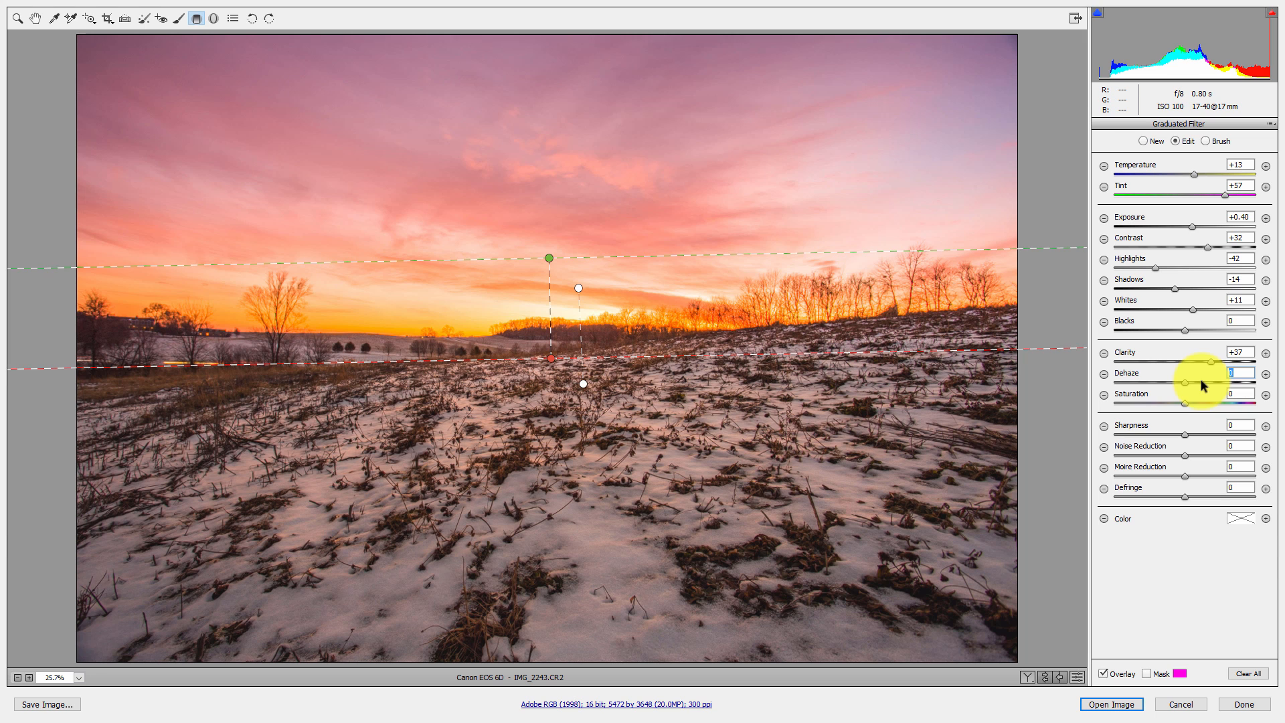
type("50")
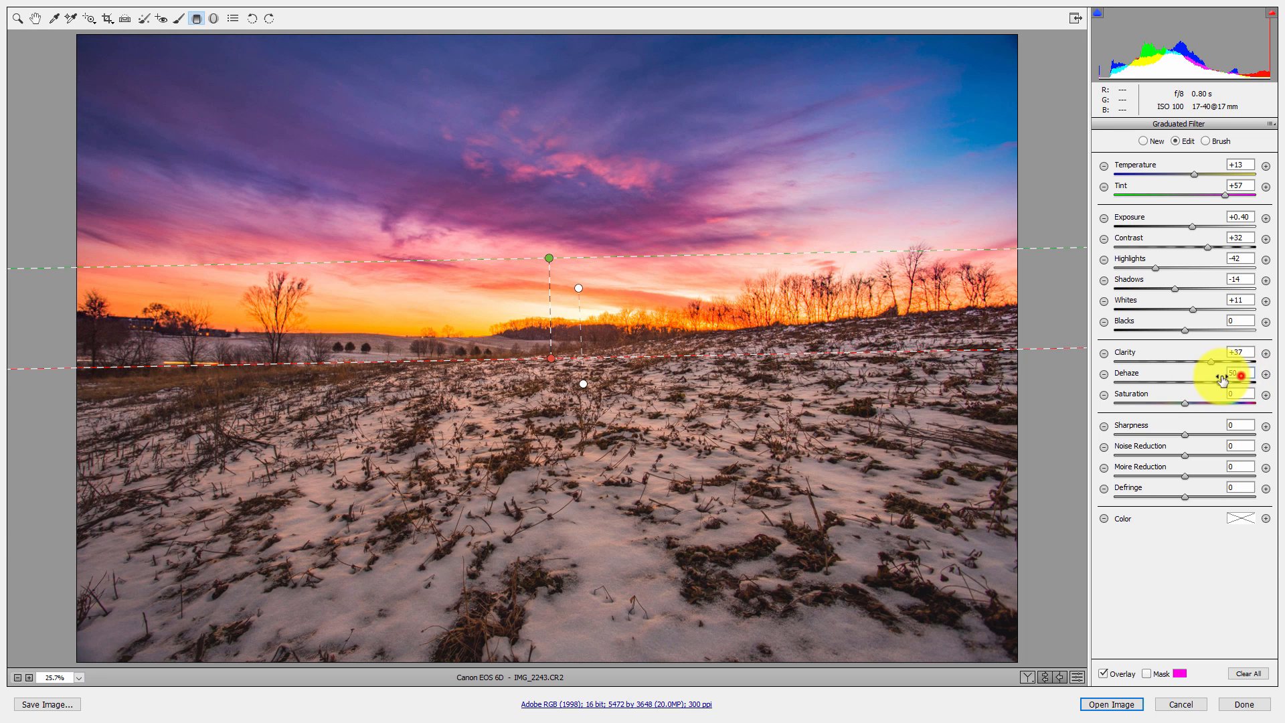
double_click(1217, 379)
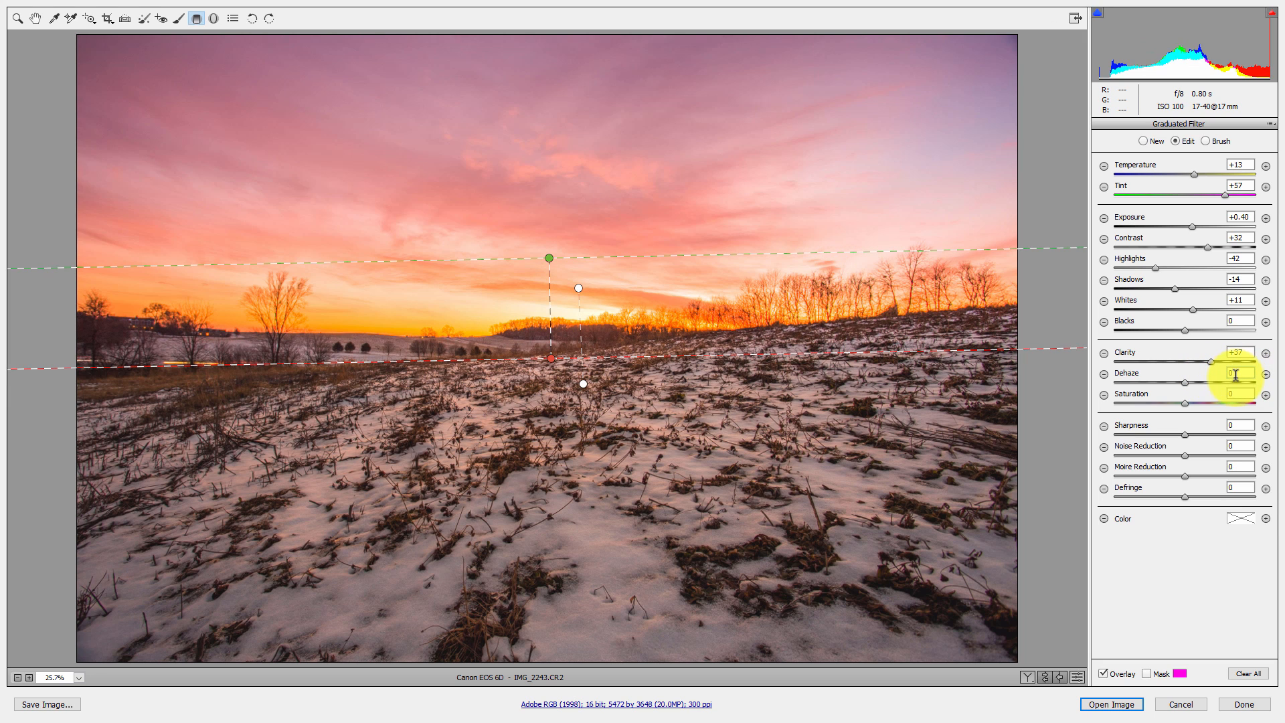
left_click(1227, 375)
type("5")
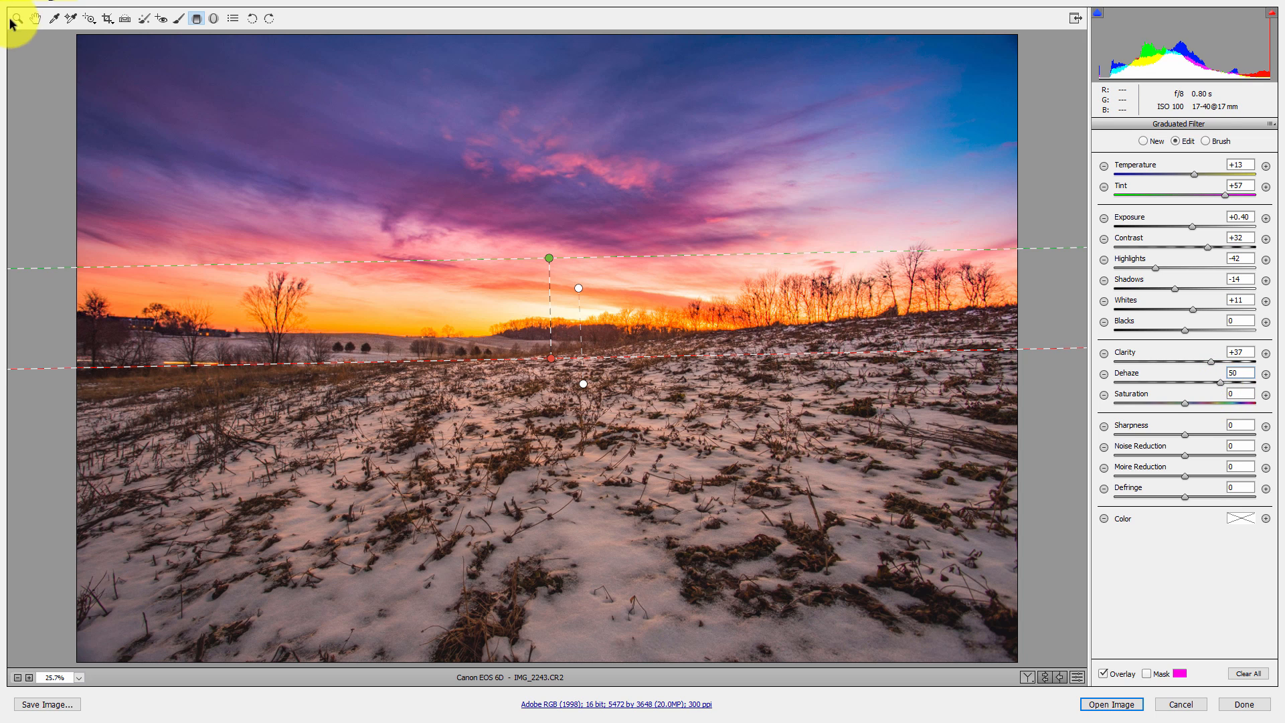
Return to the whole-image basic settings and compare the photo before and after all edits several times
left_click(36, 20)
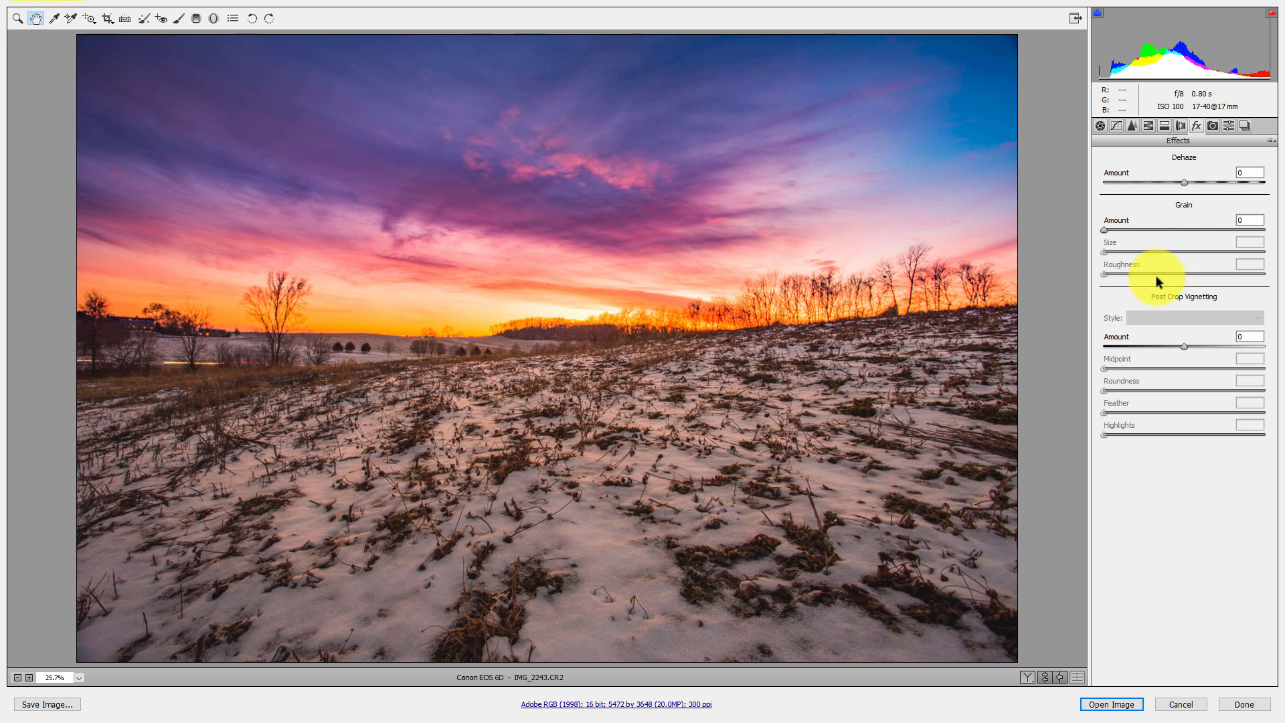
left_click(1100, 126)
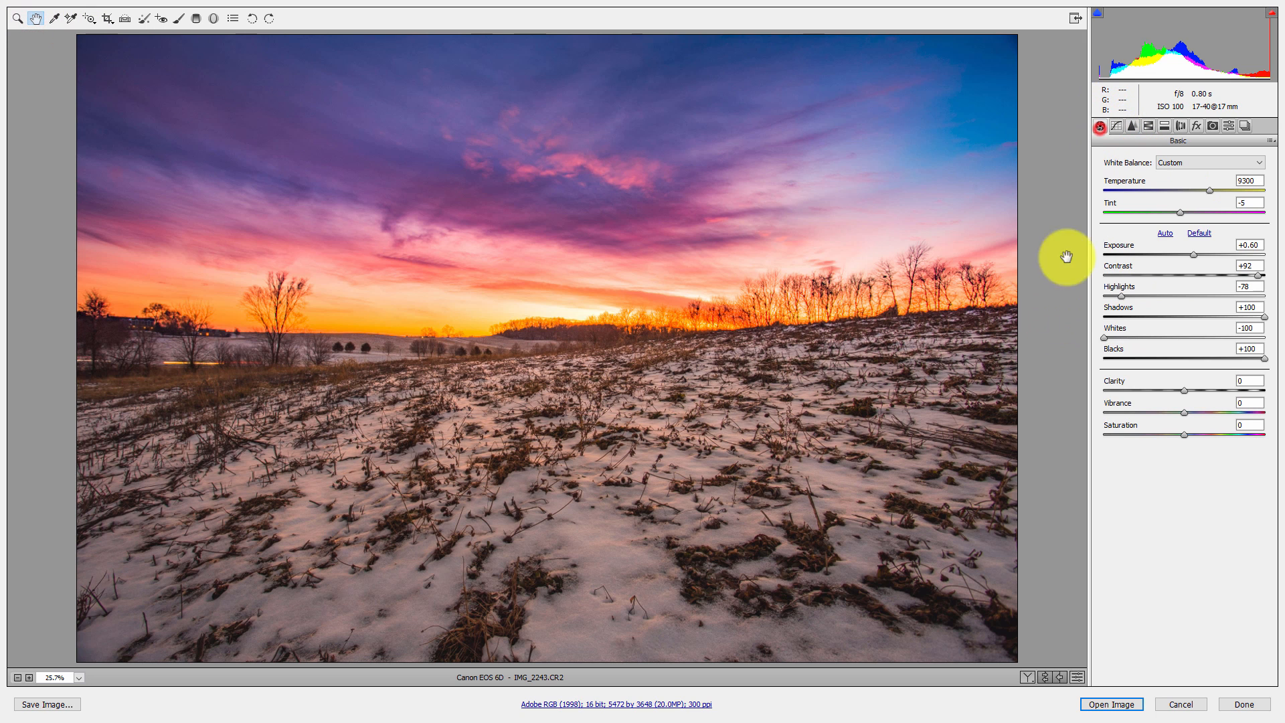
left_click(1077, 678)
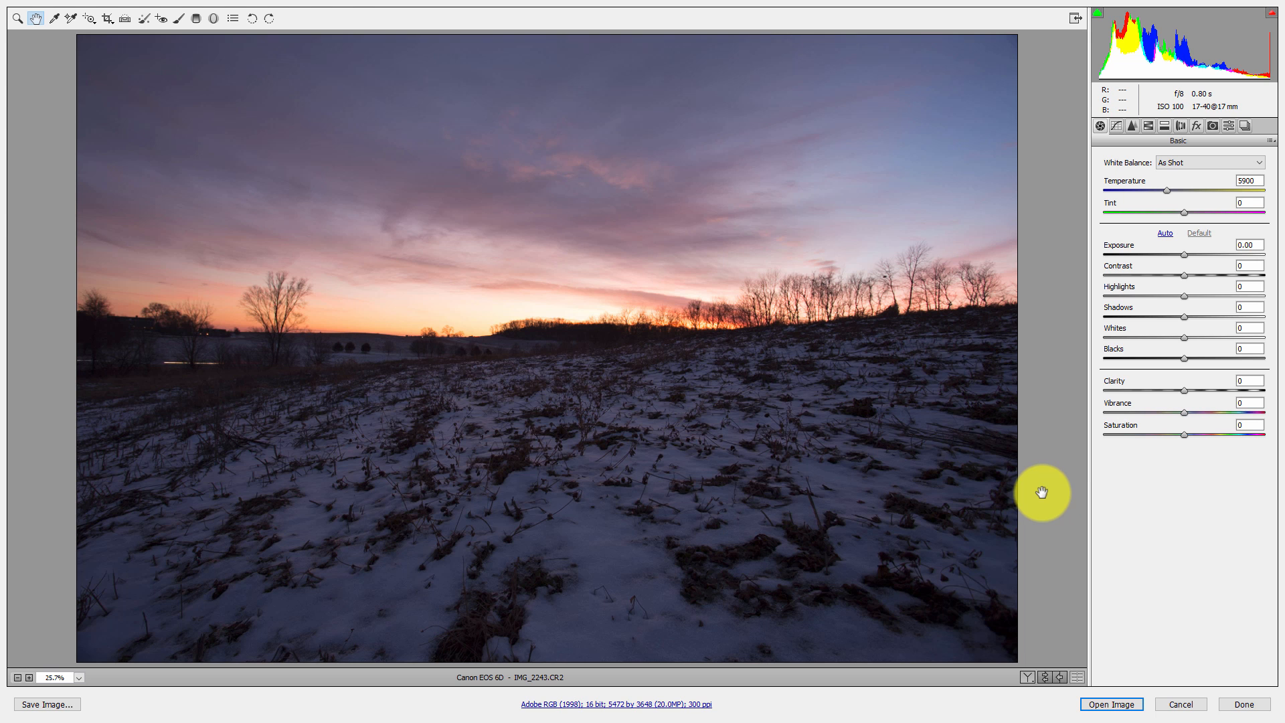
key("p")
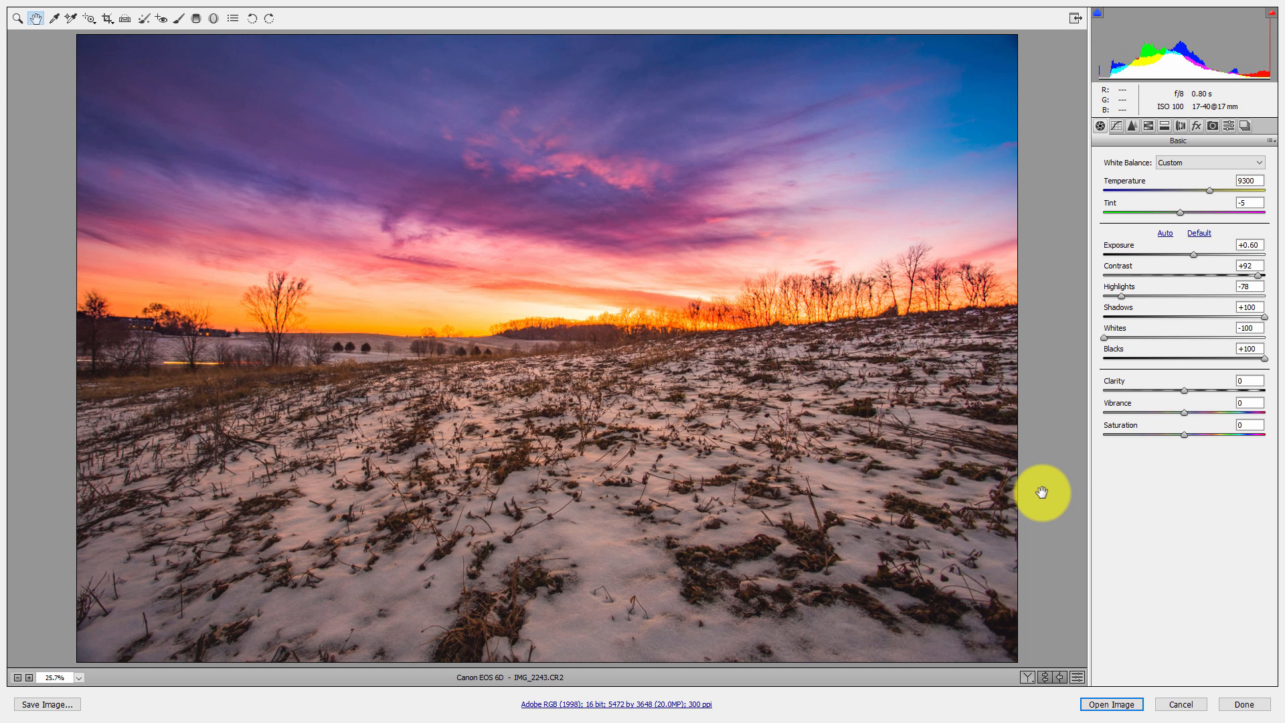
key("p")
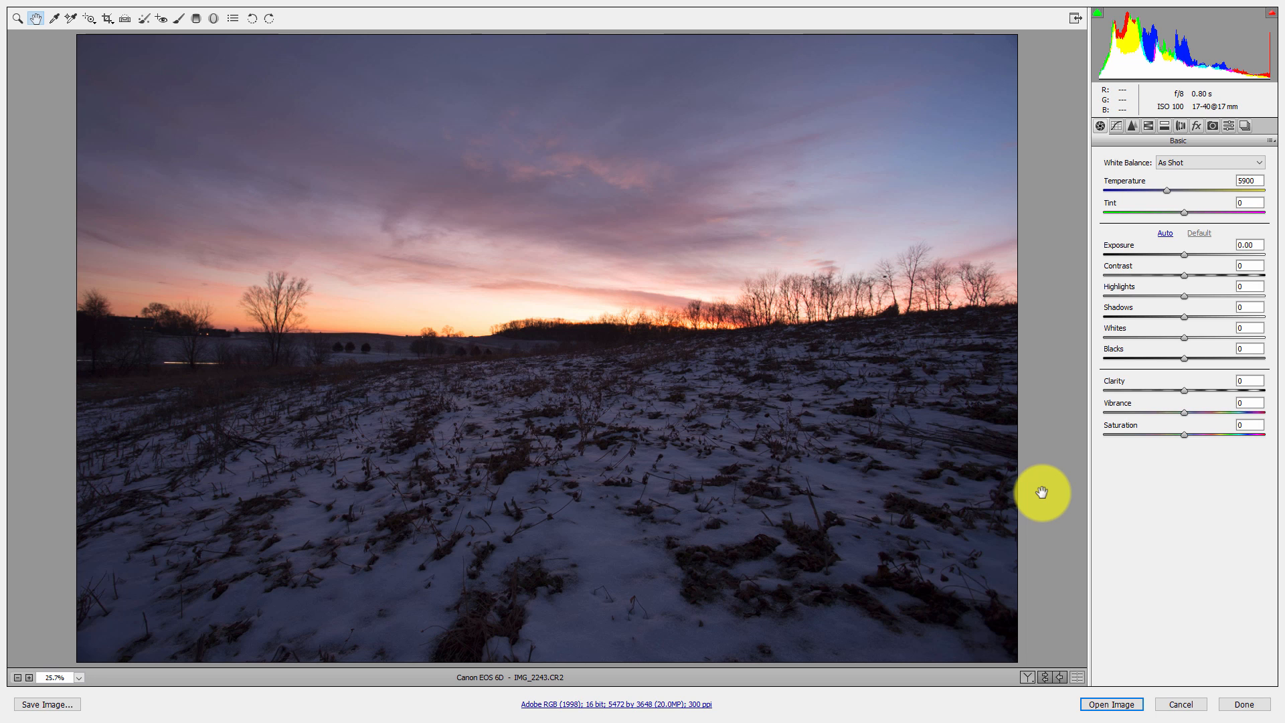
key("p")
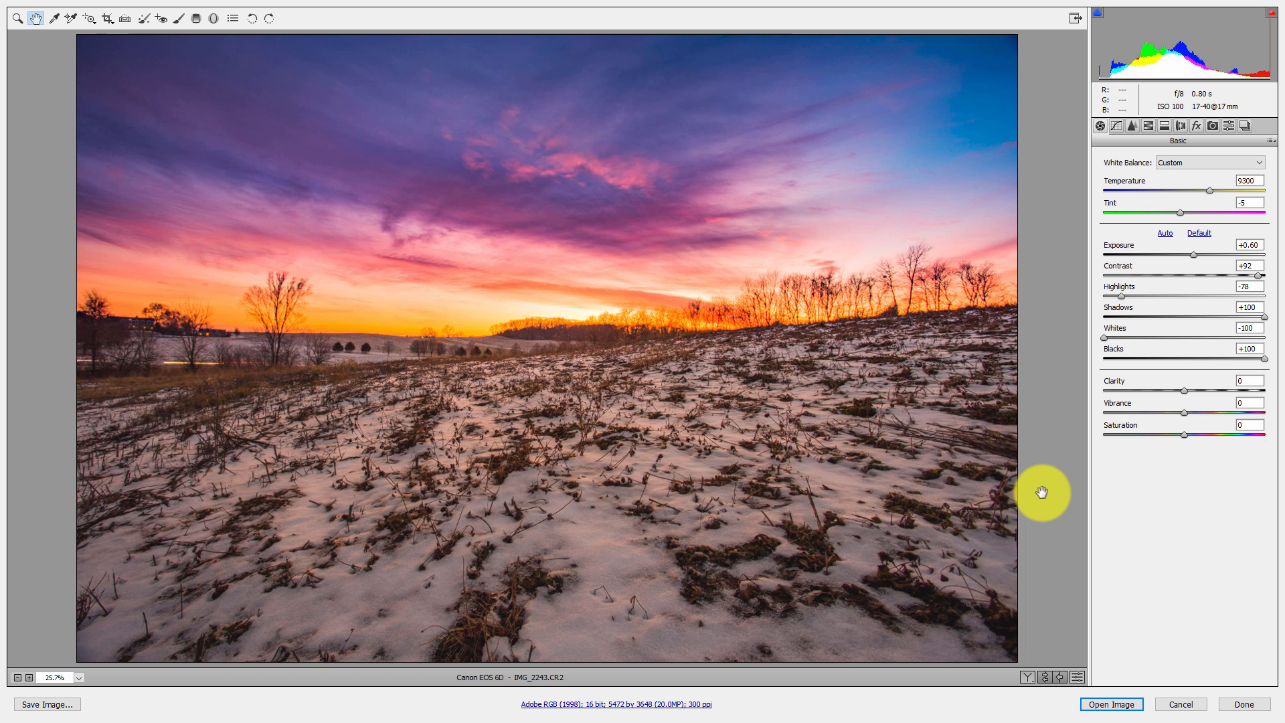
key("ctrl+alt+p")
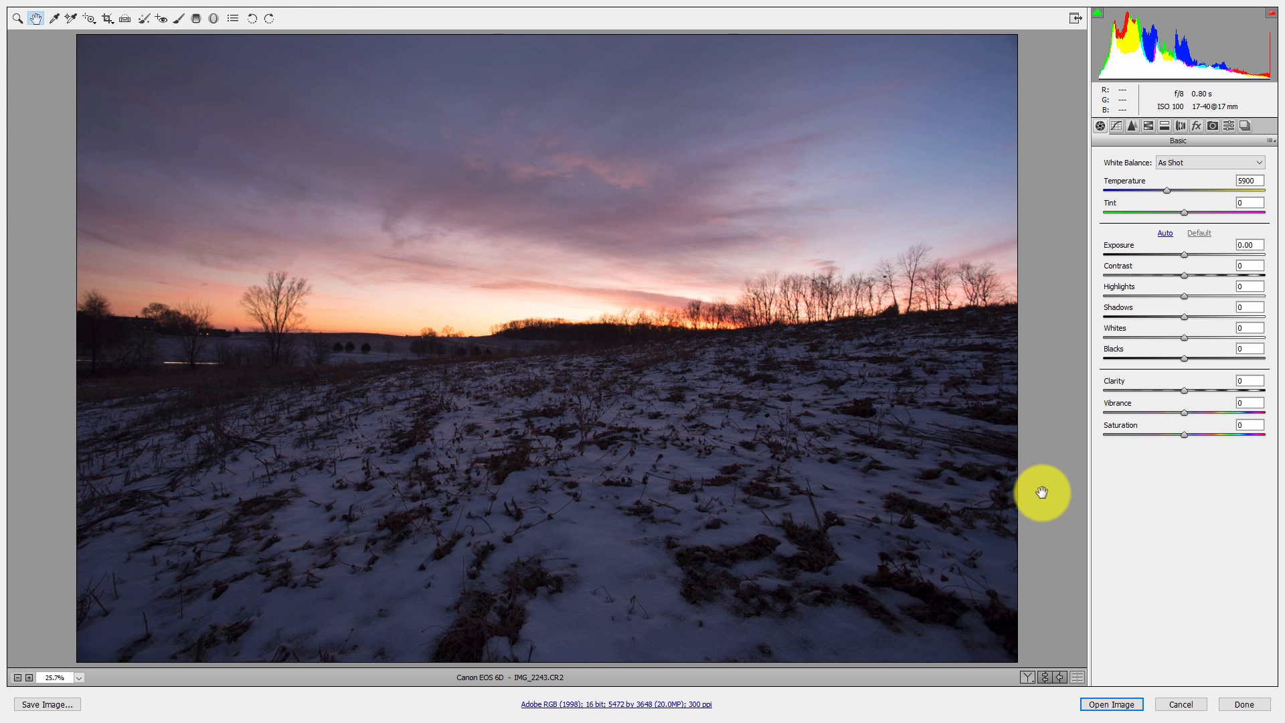
key("ctrl+alt+p")
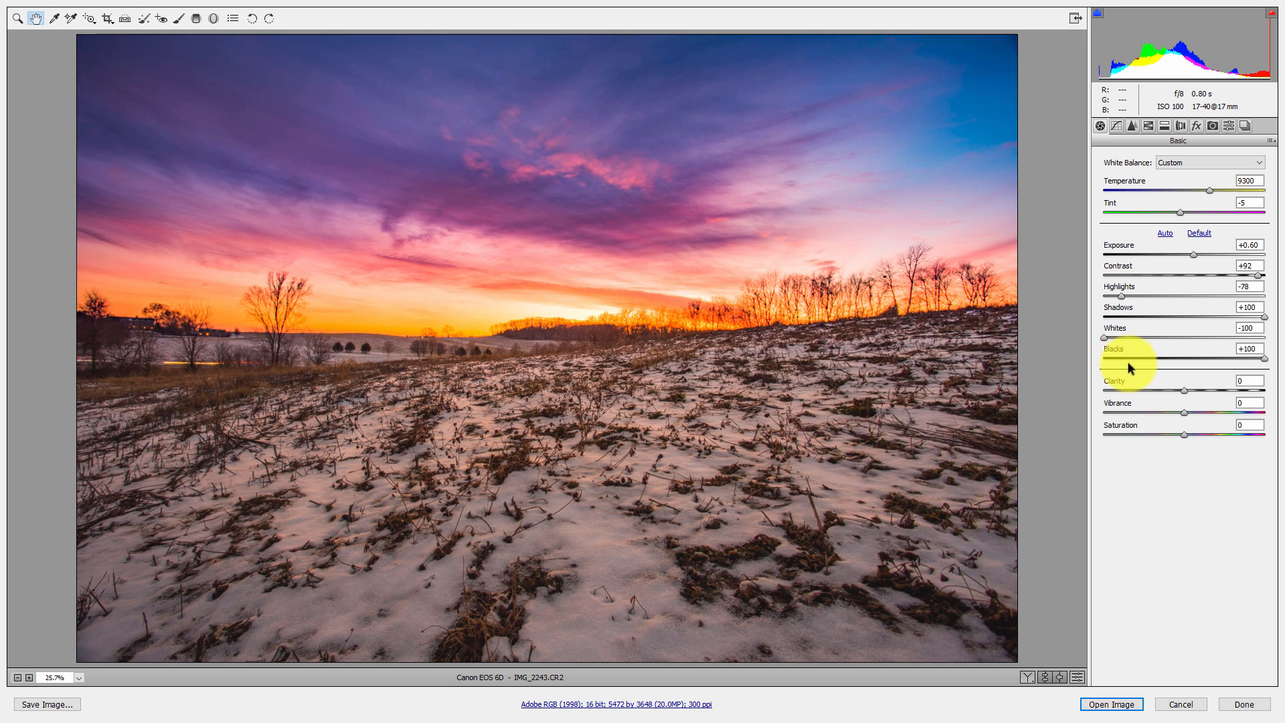
Review the effects, graduated filter, adjustment brush and radial filter settings, and return to the whole-image basic settings
left_click(1197, 125)
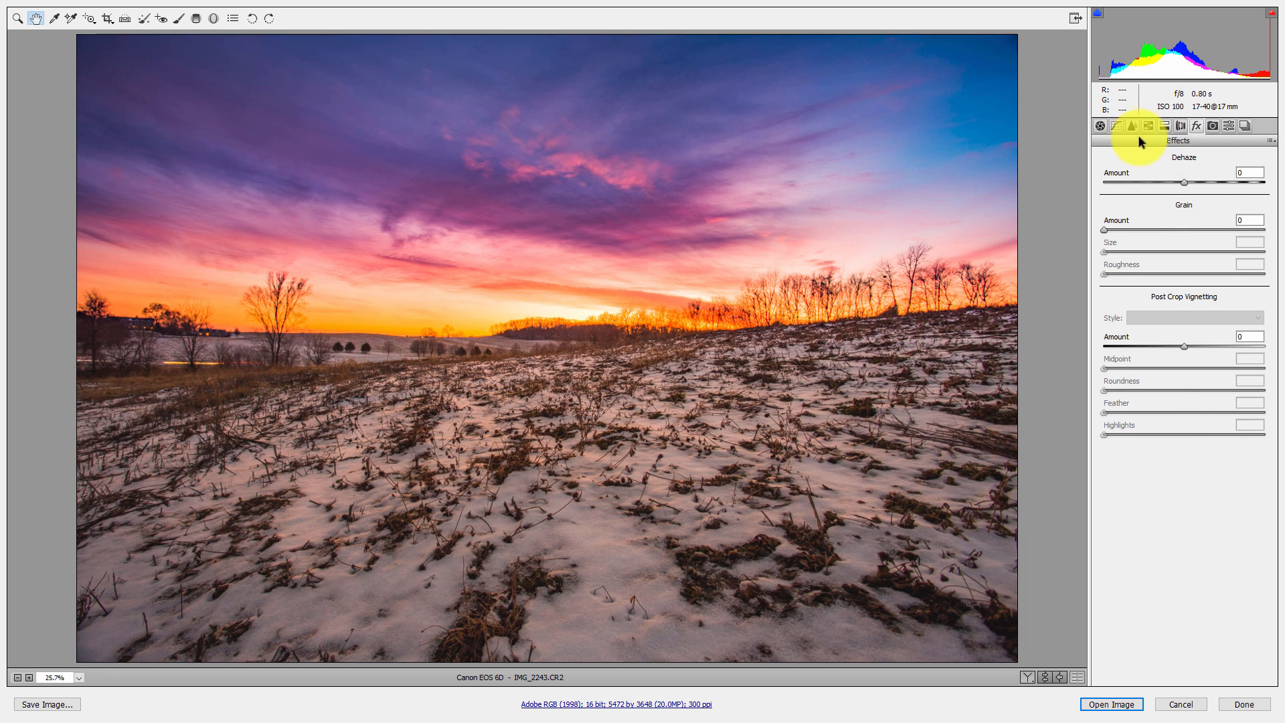
left_click(1104, 127)
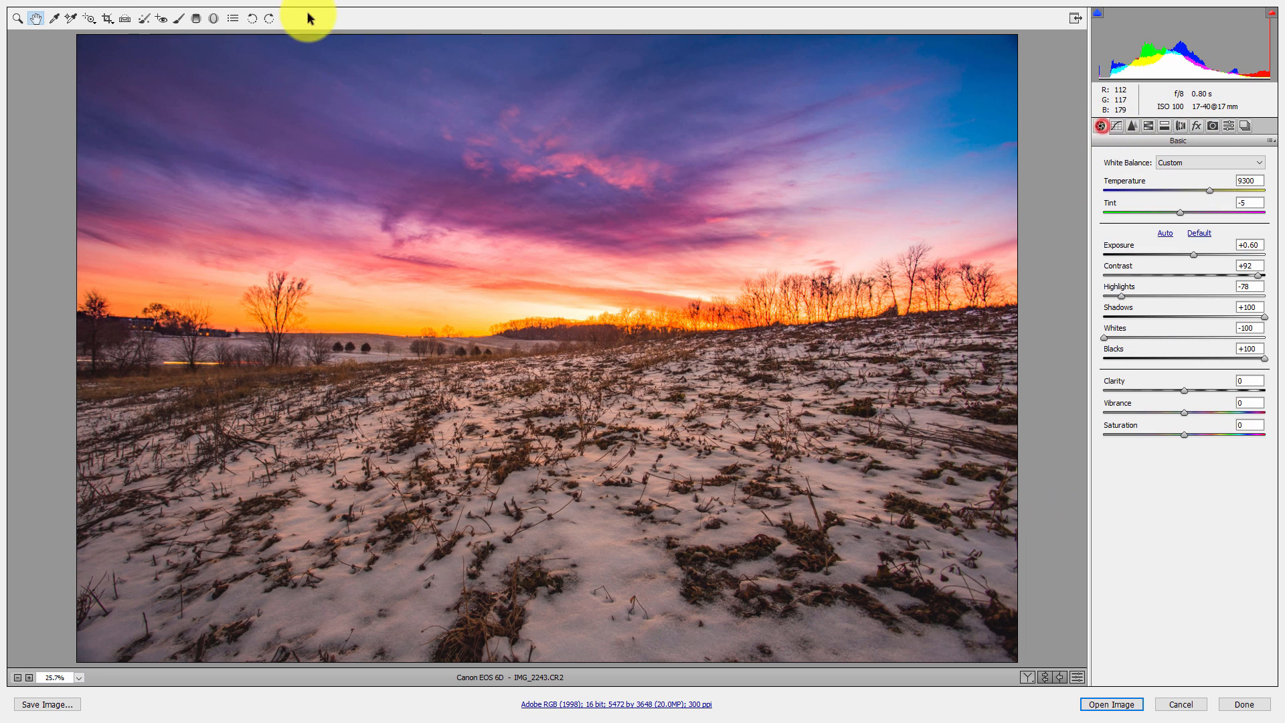
left_click(193, 20)
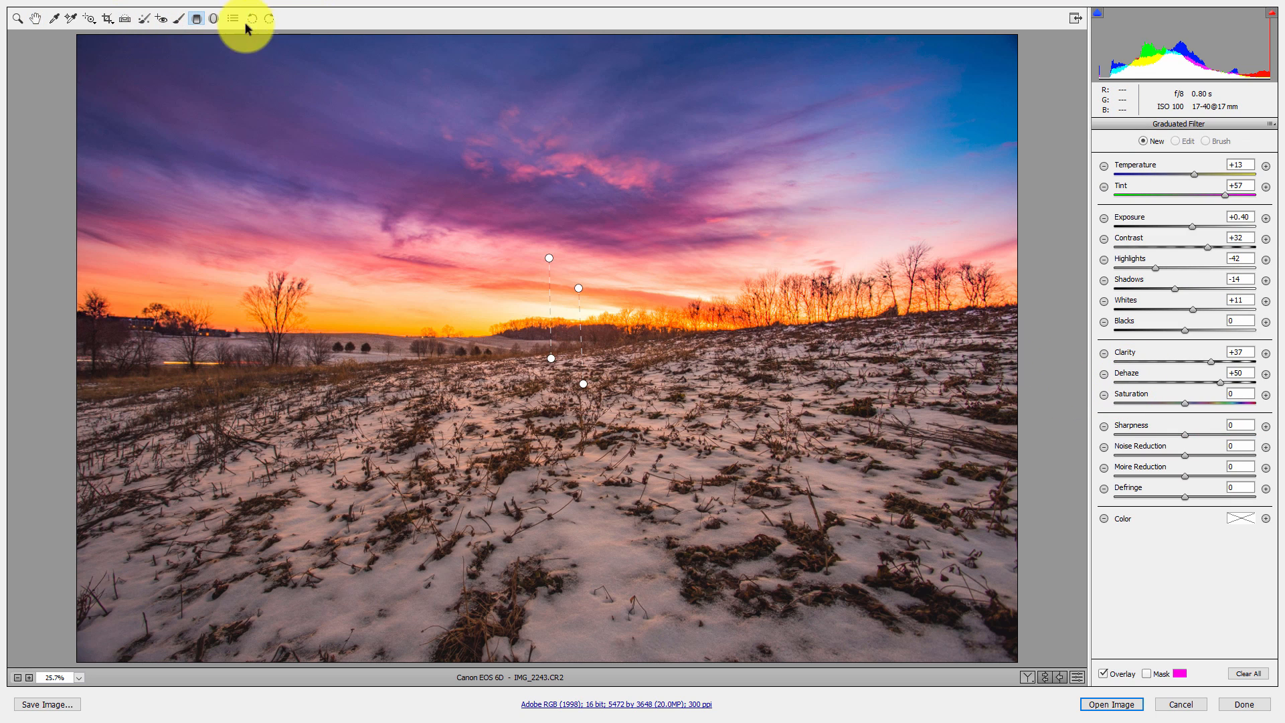
left_click(177, 19)
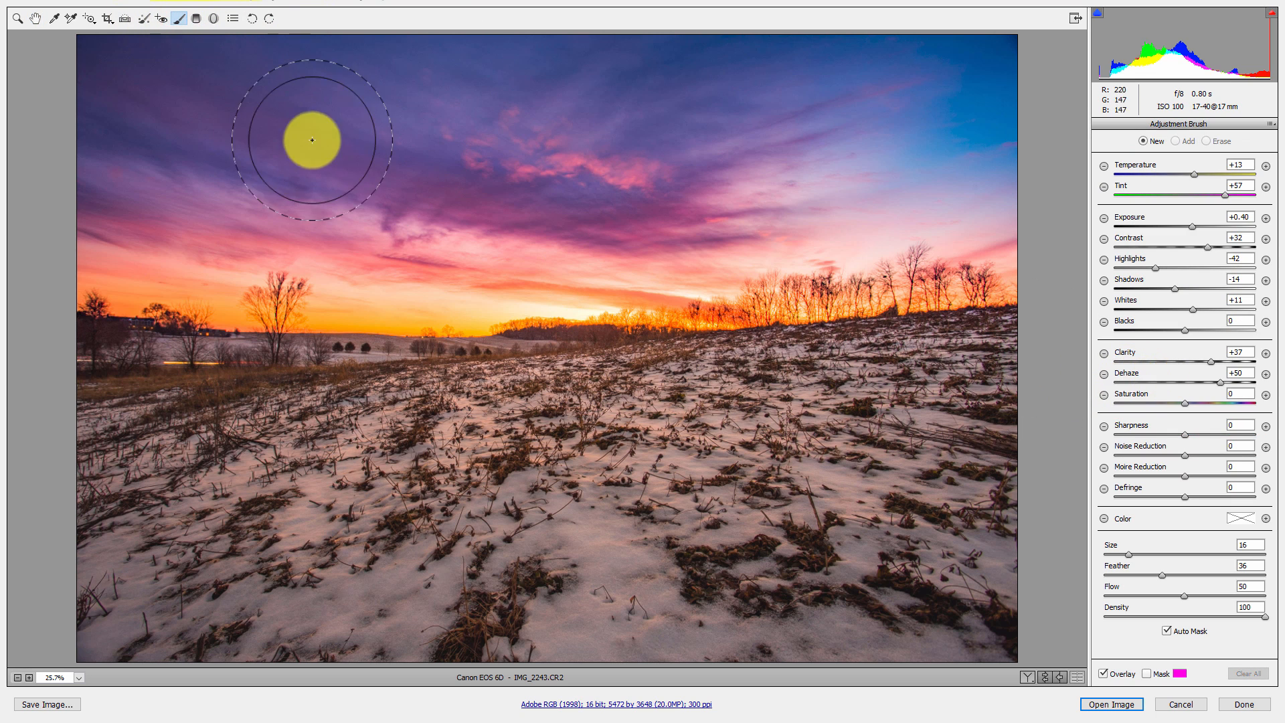
left_click(214, 19)
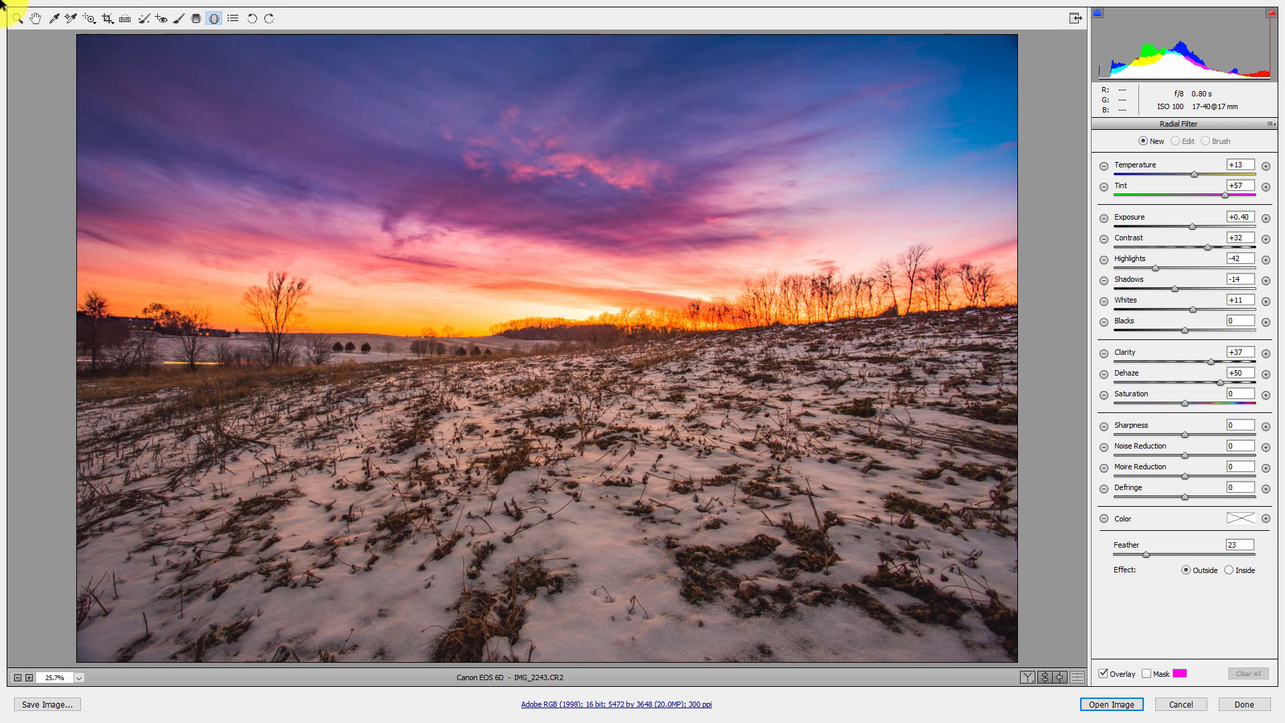
left_click(36, 19)
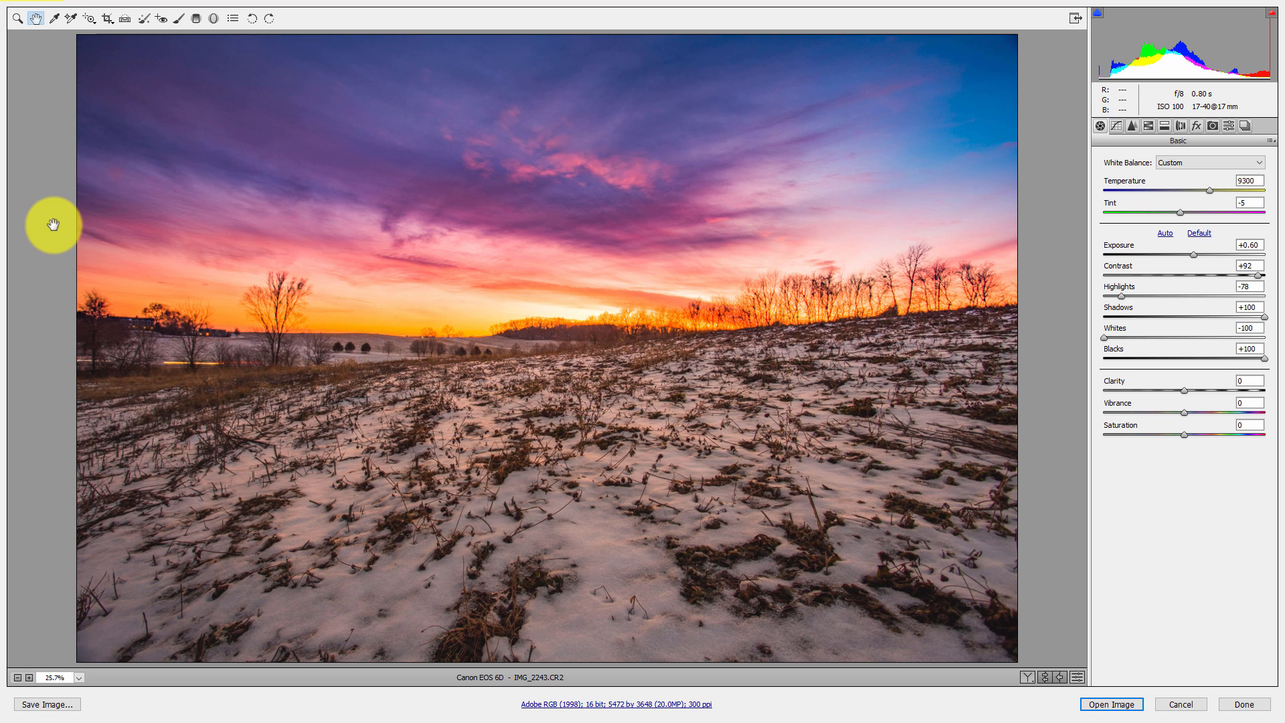